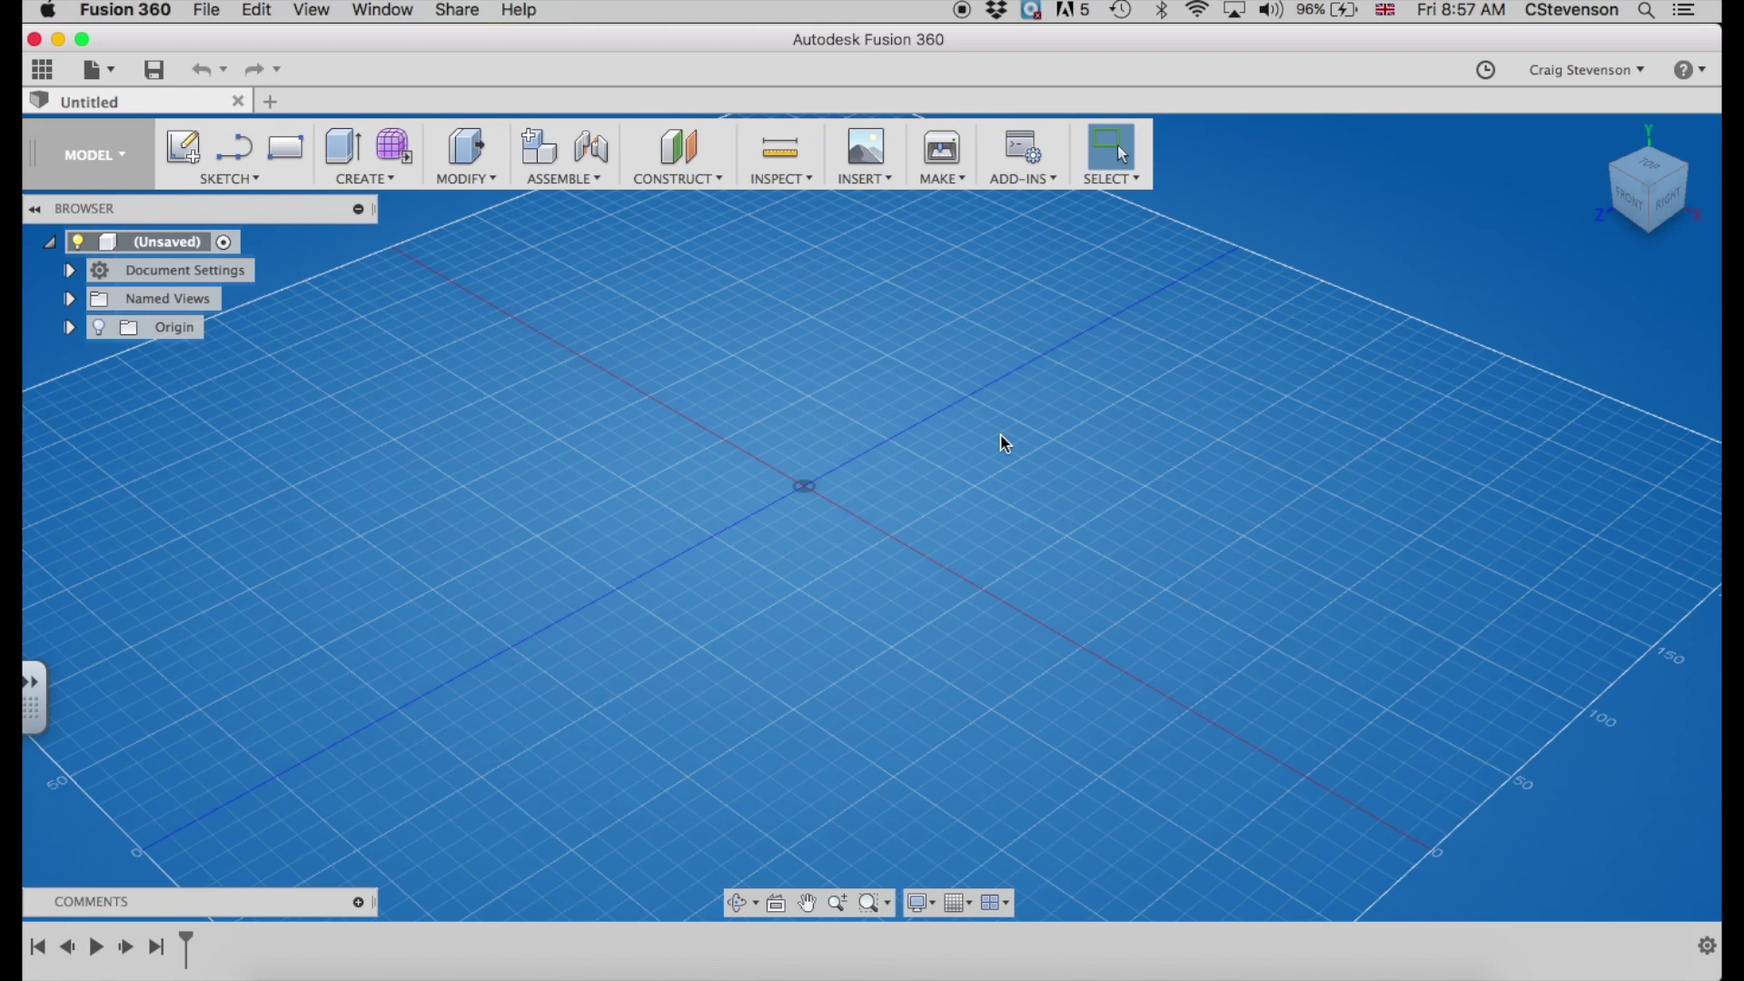
# Expand and collapse the Origin, then view the design from Top, Front, Right and Home
pyautogui.click(72, 329)
pyautogui.click(72, 329)
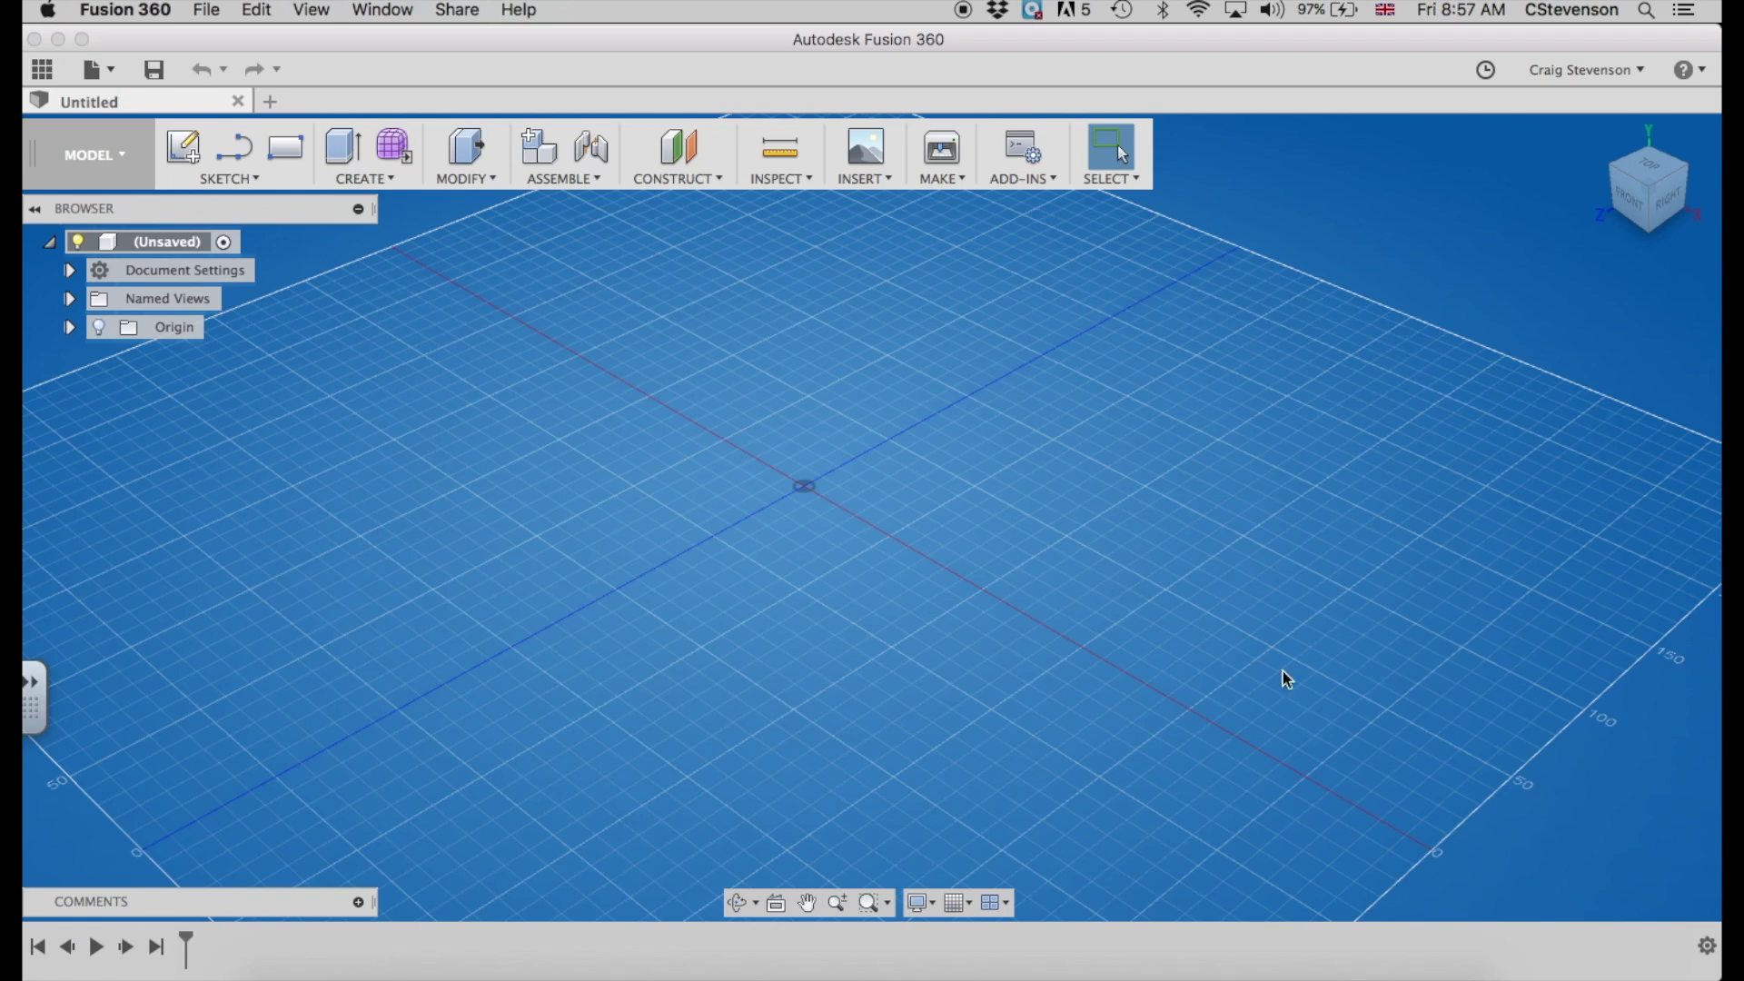
pyautogui.moveTo(1630, 148)
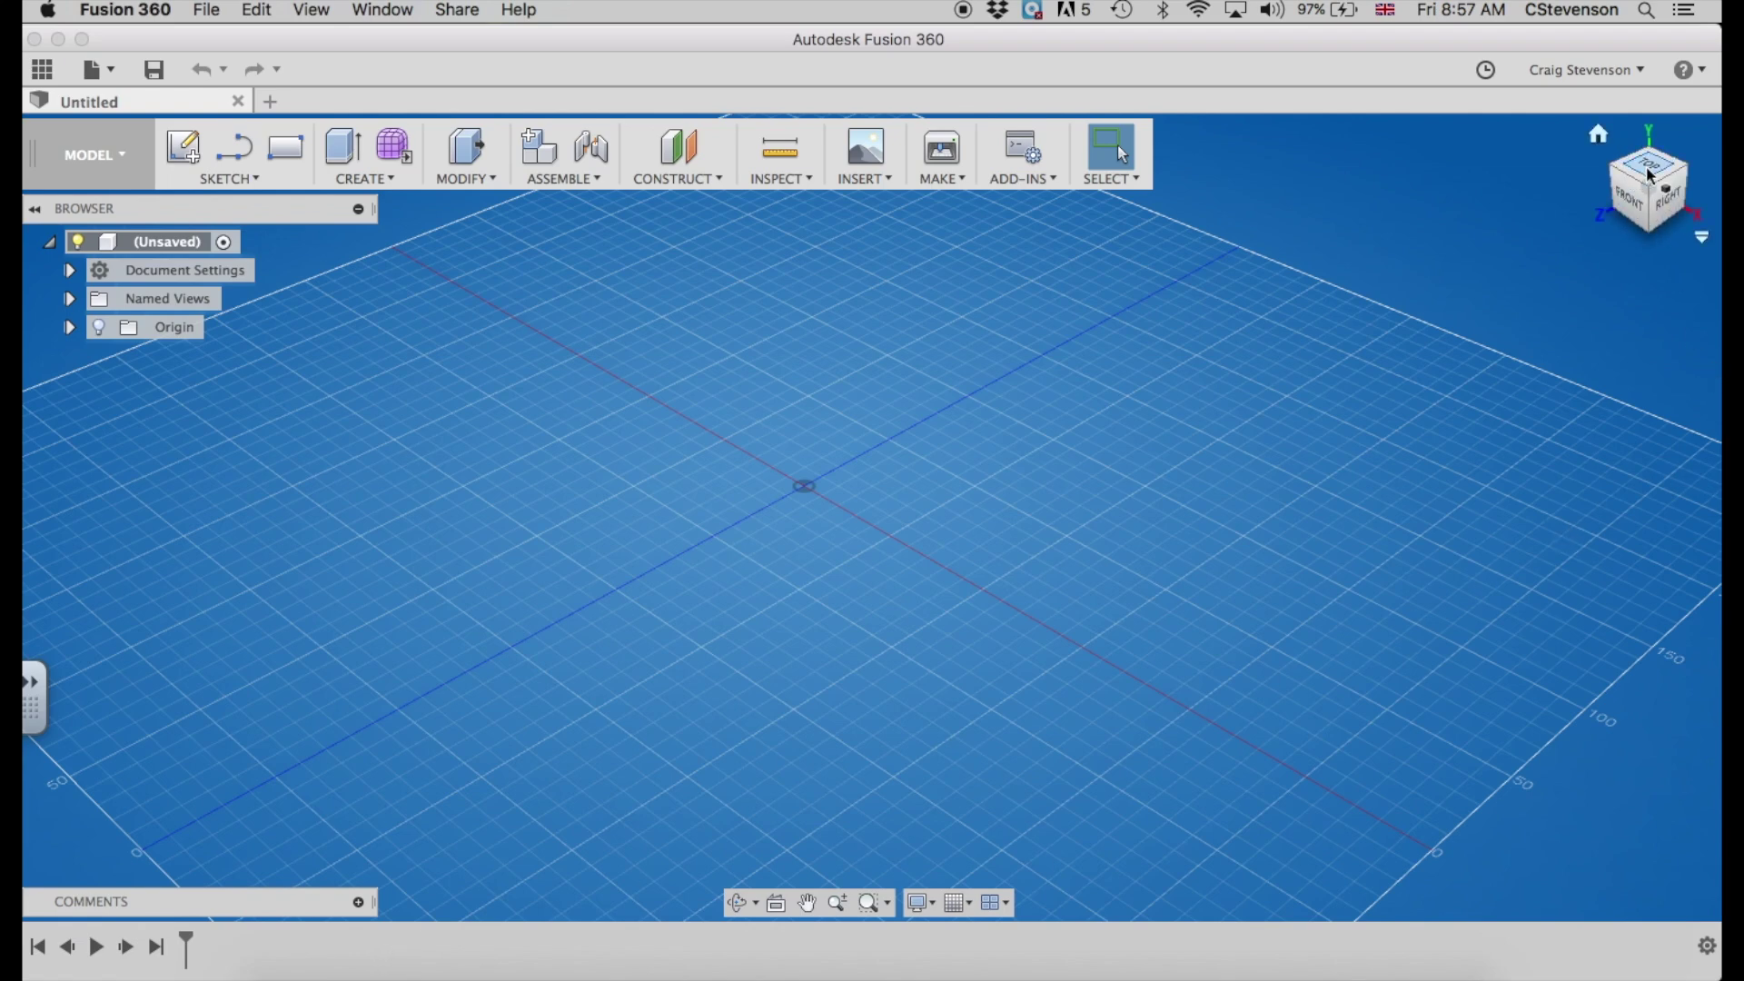
pyautogui.click(1647, 175)
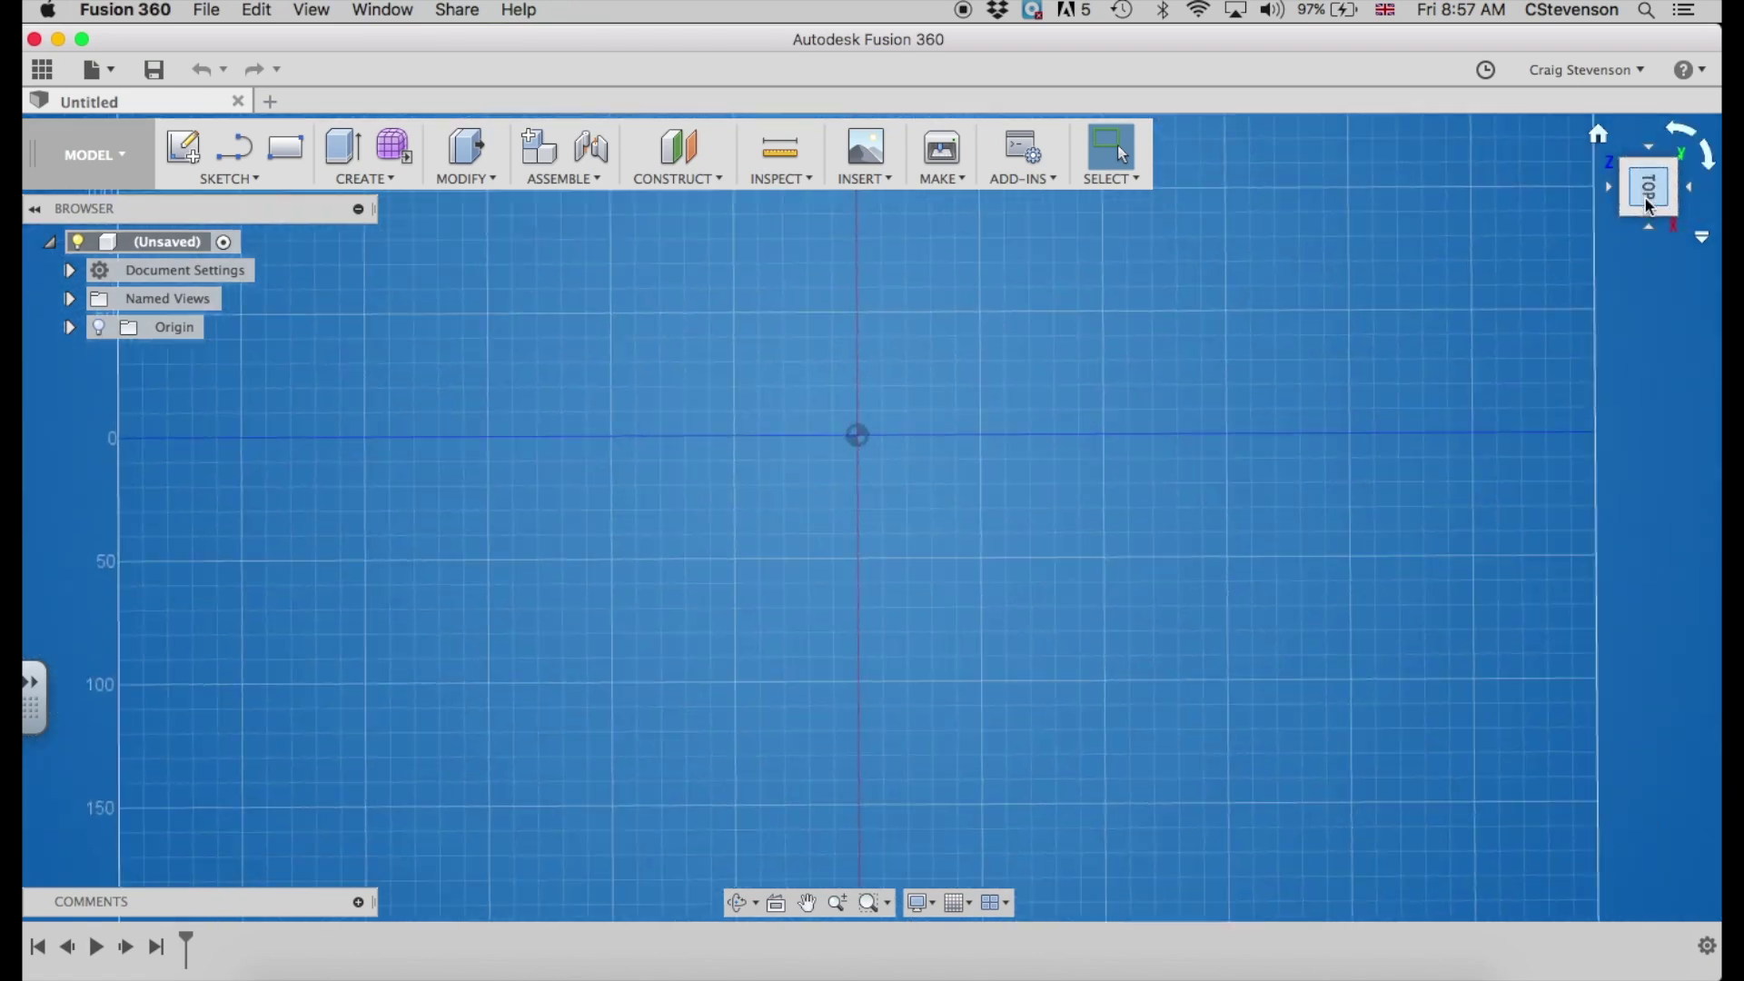
pyautogui.click(1615, 193)
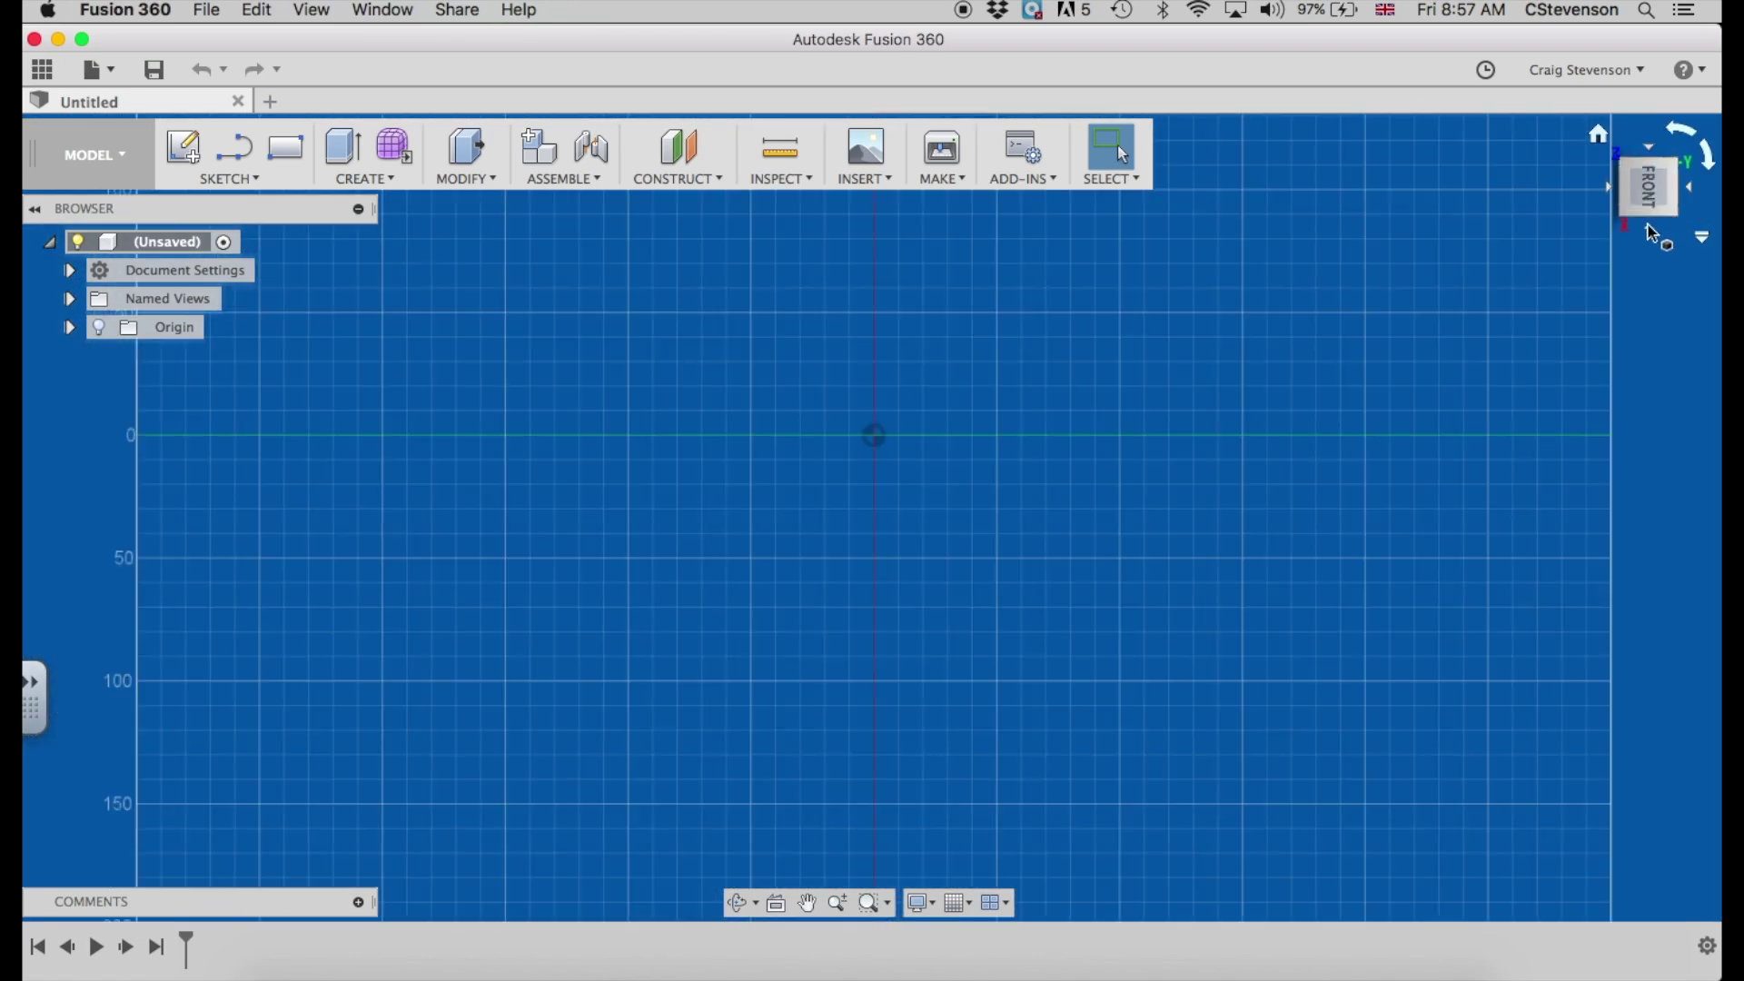
pyautogui.click(1652, 232)
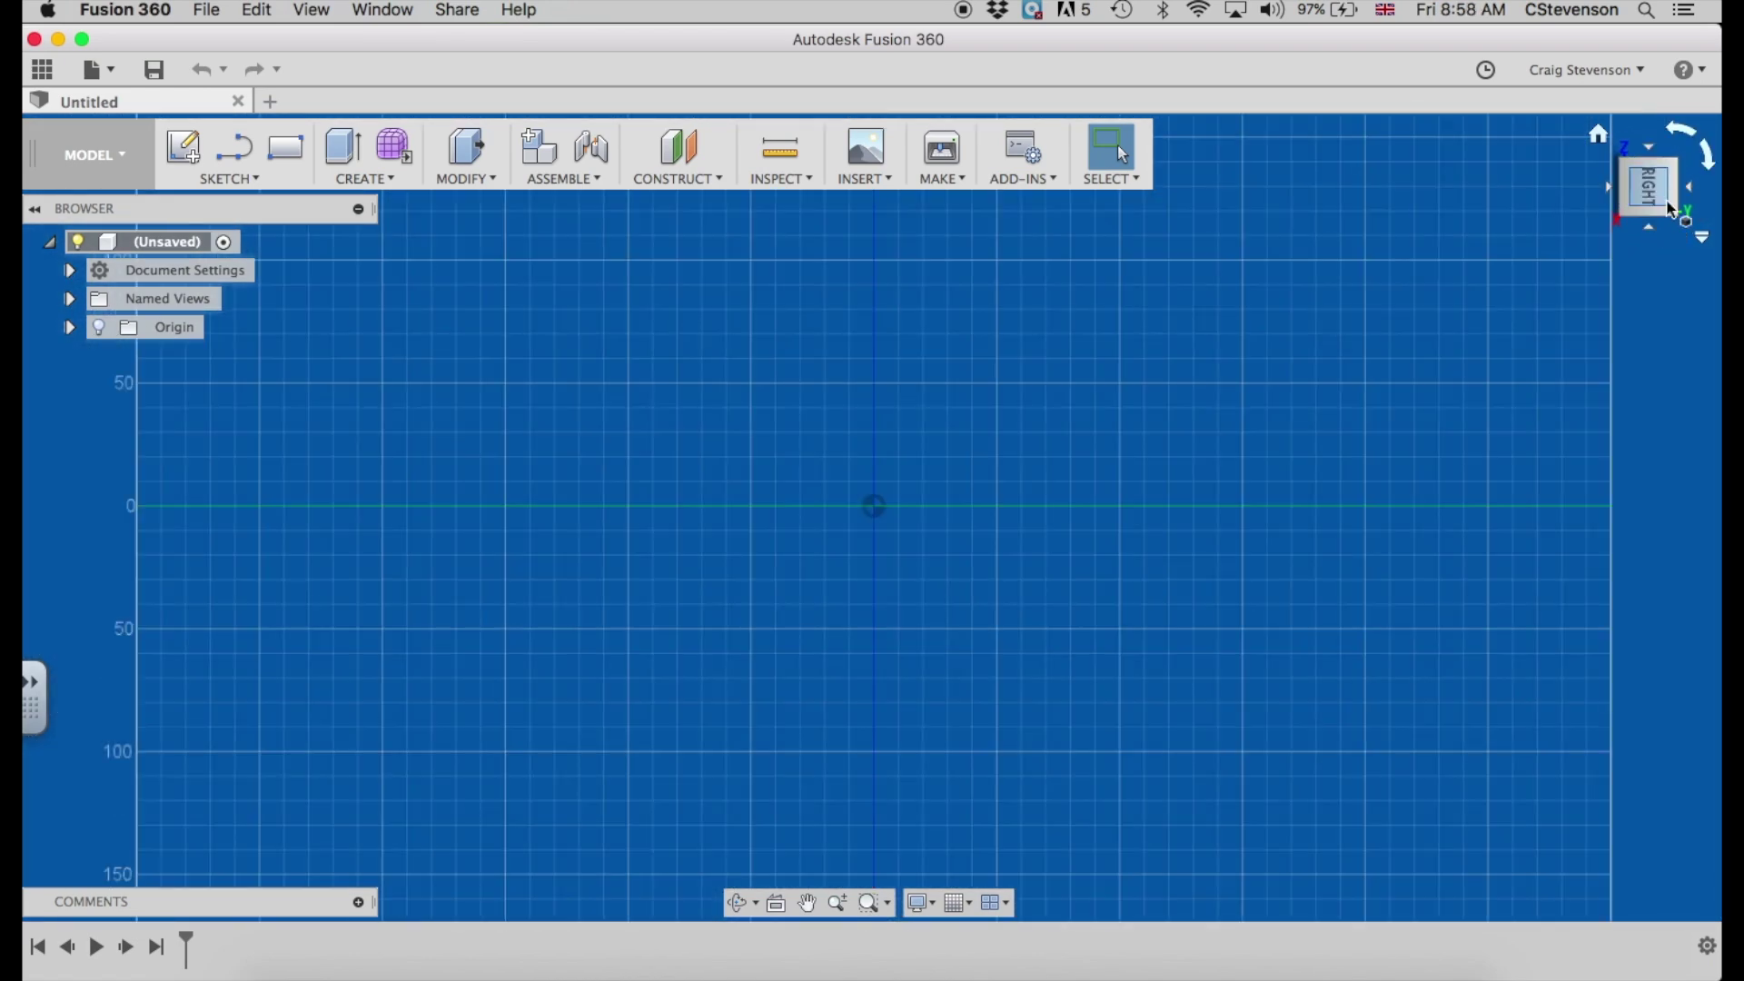
pyautogui.click(1689, 188)
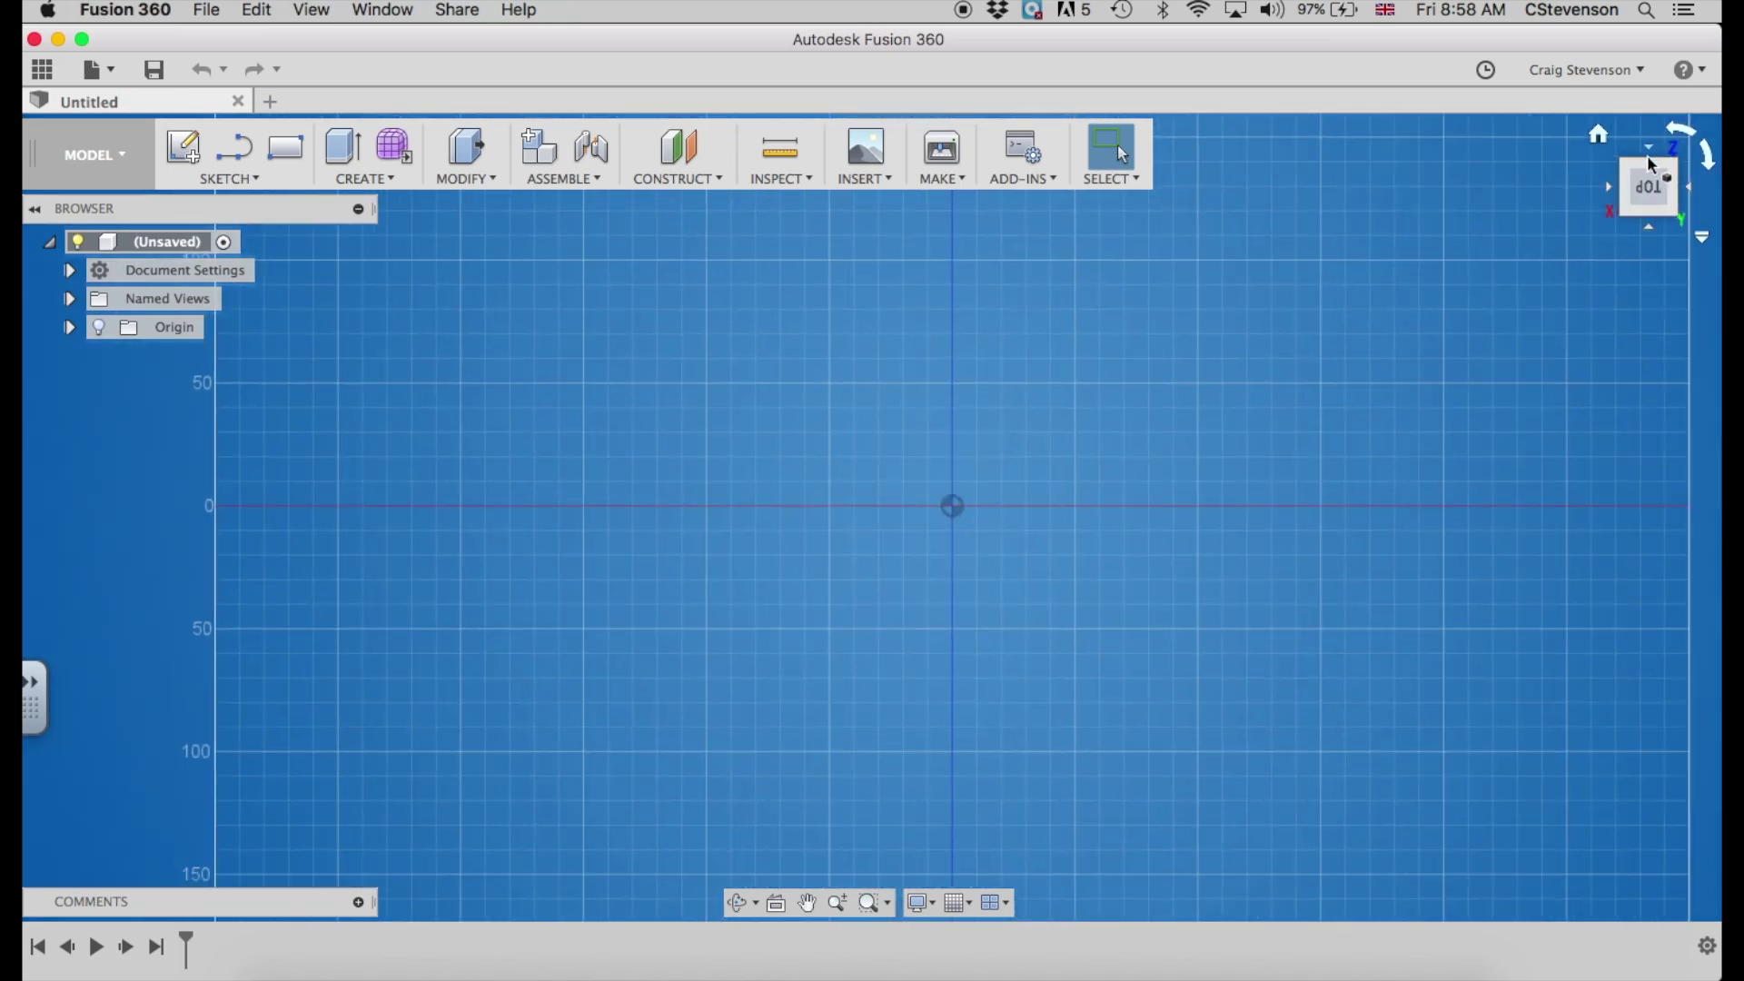
pyautogui.click(1653, 156)
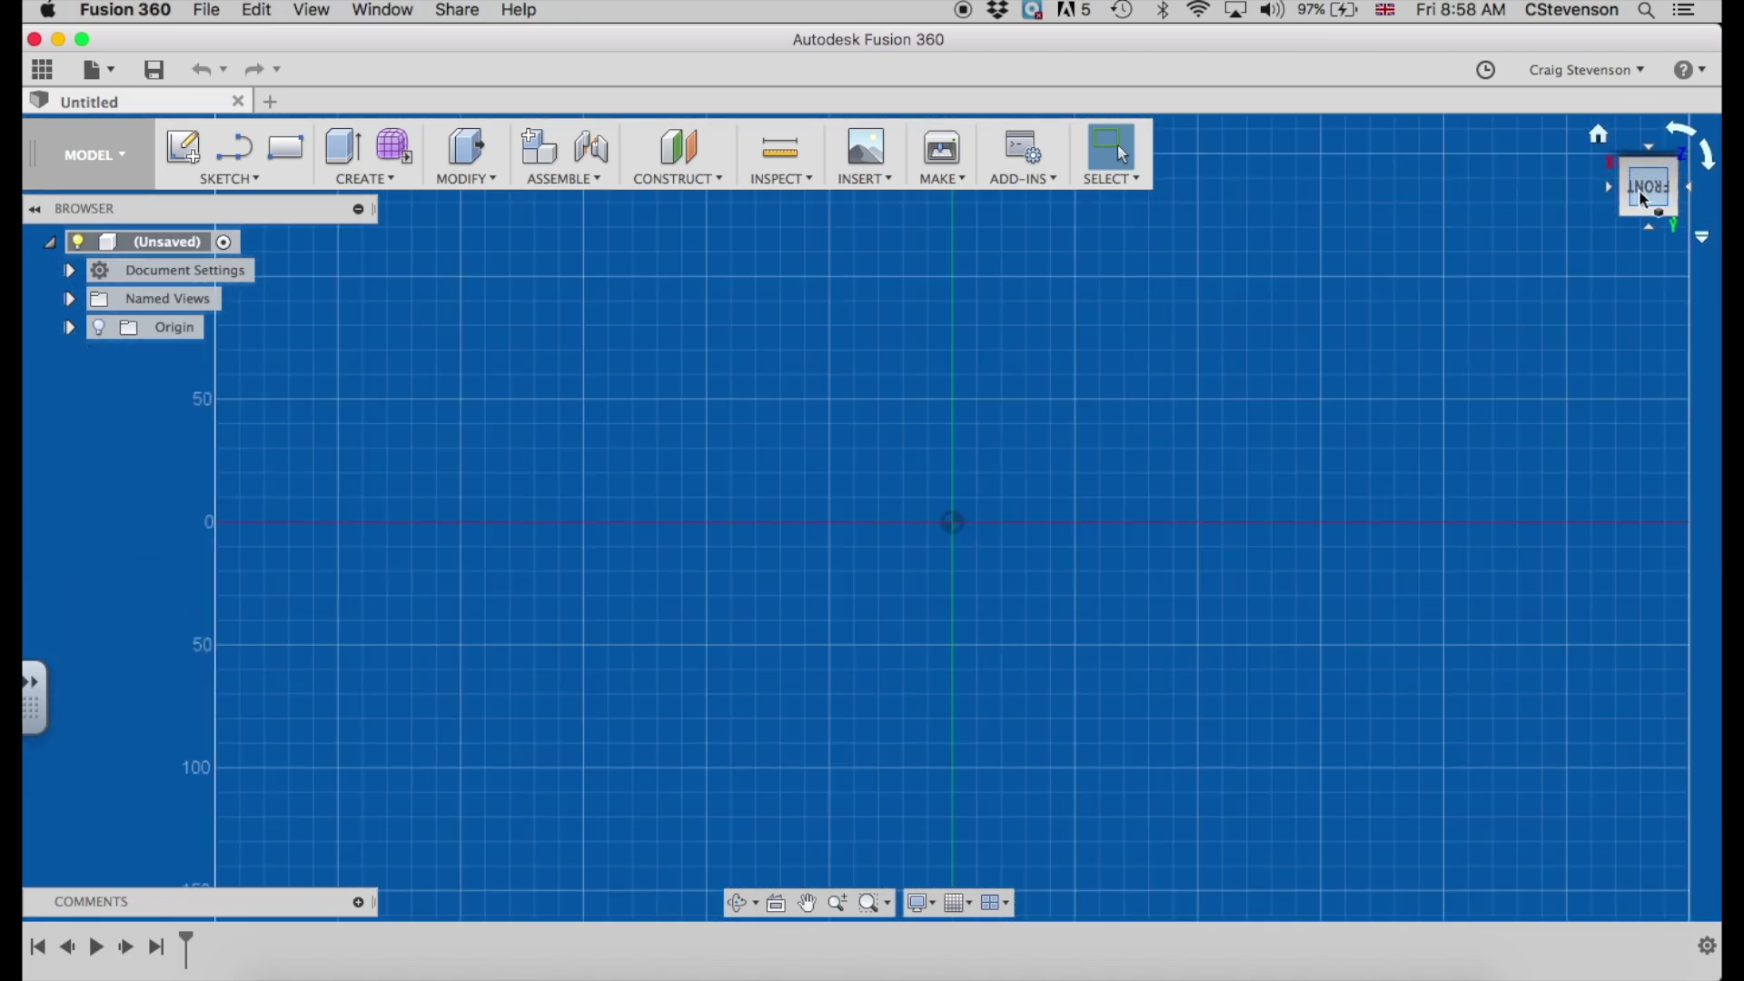
pyautogui.click(1599, 138)
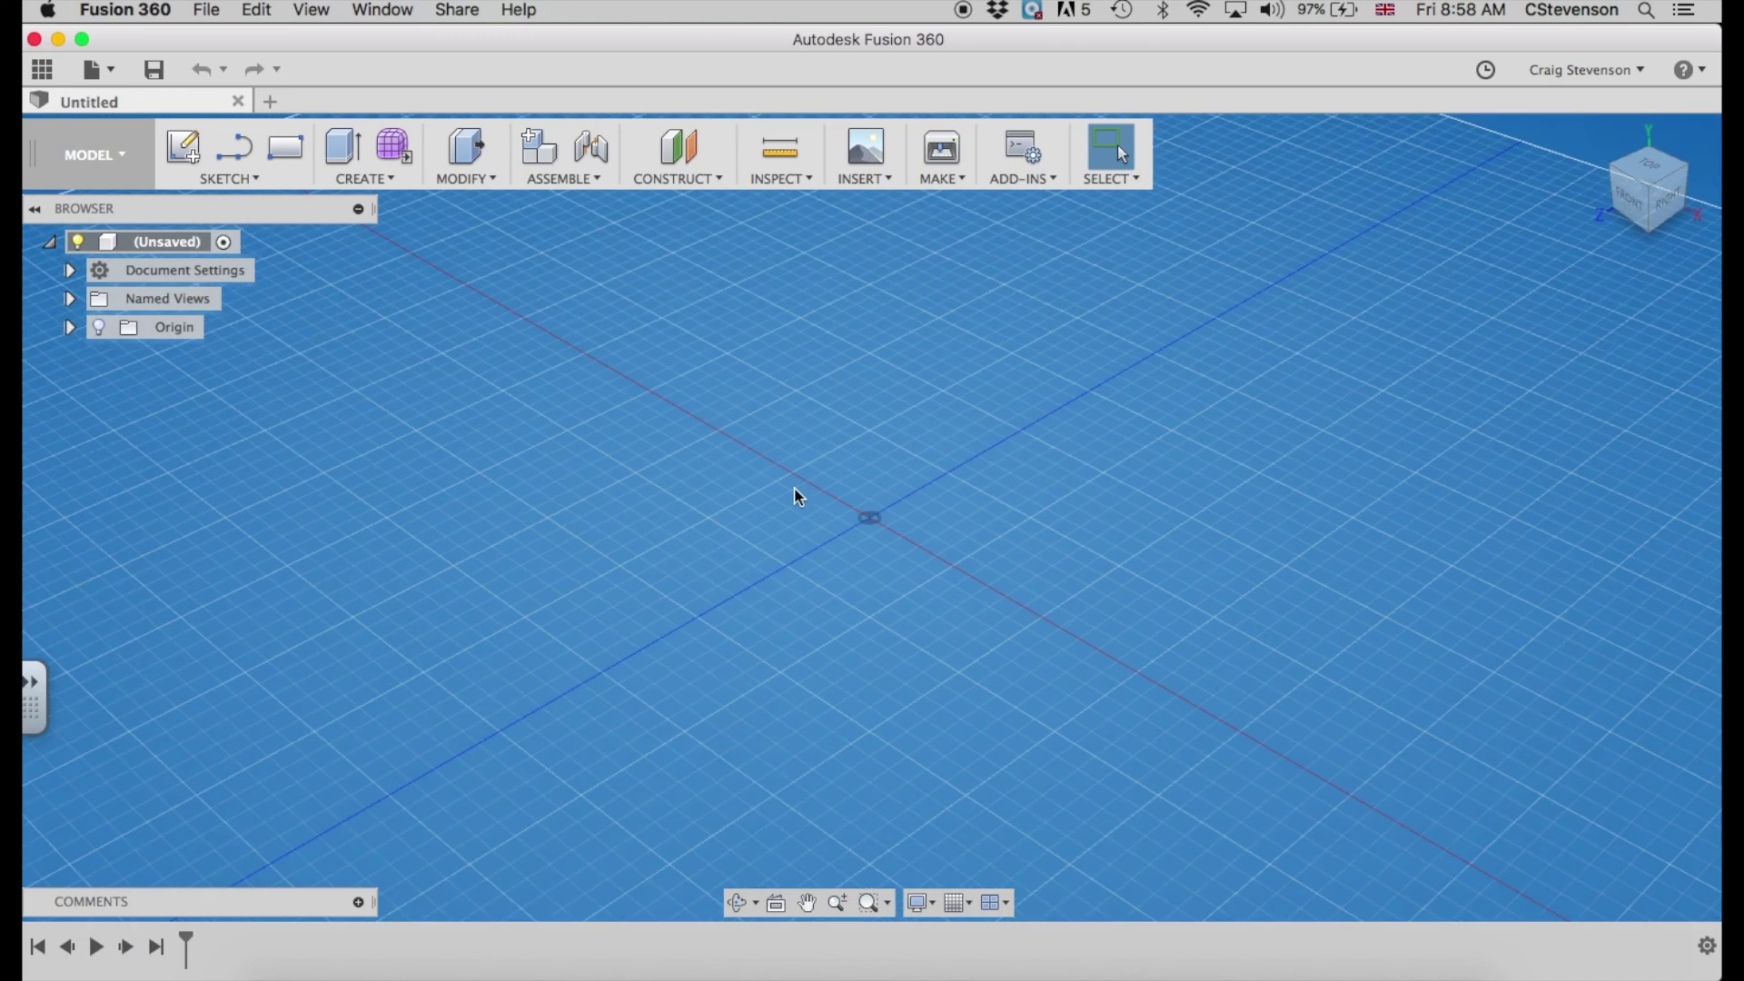
# Zoom the view in and out with the scroll wheel, then return to the Home view
pyautogui.scroll(-5, 740, 524)
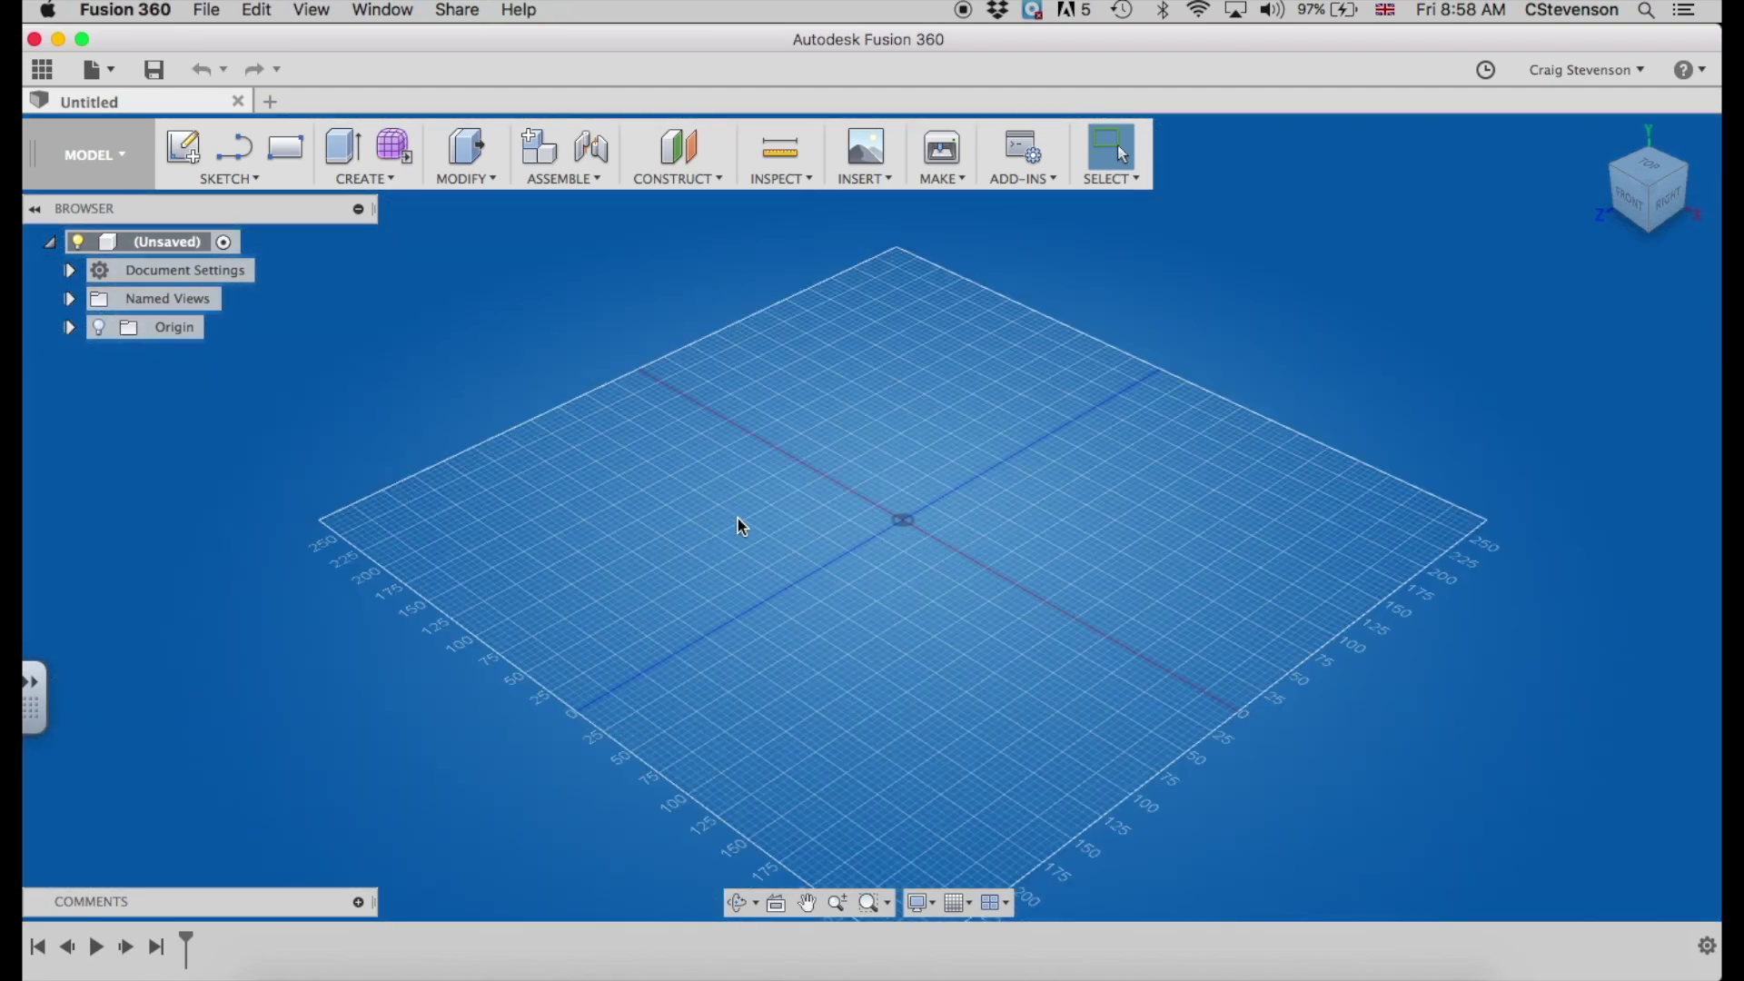
pyautogui.scroll(5, 739, 523)
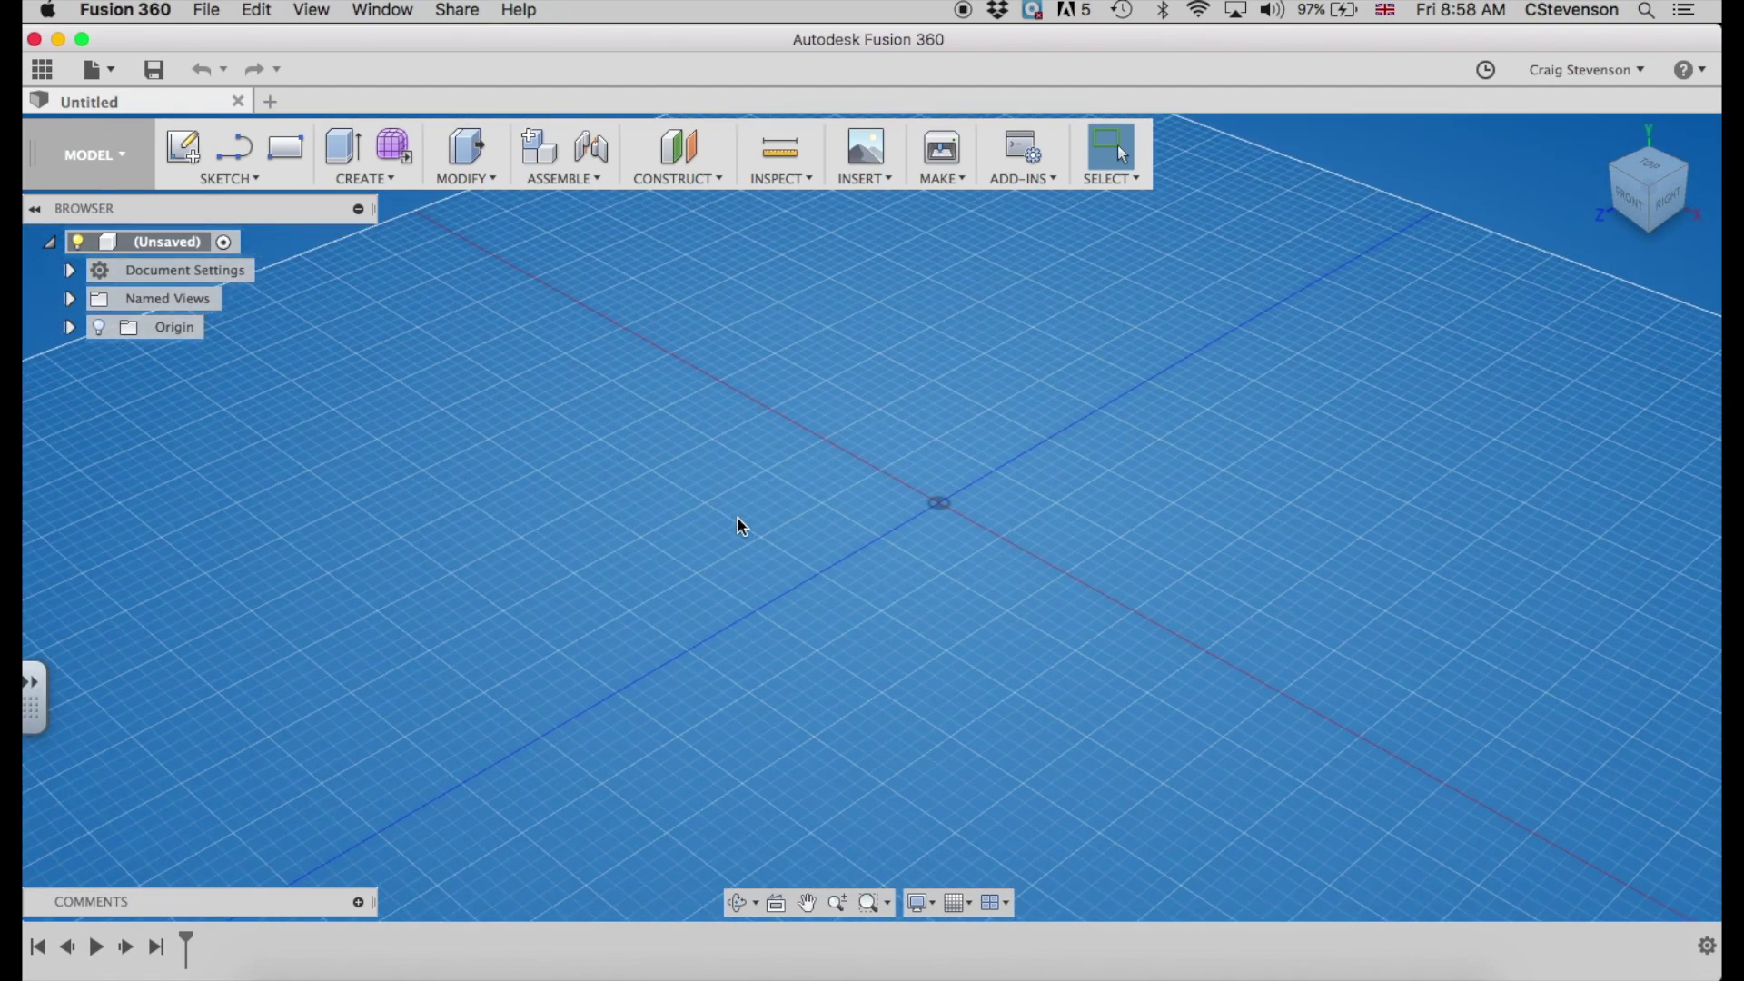
pyautogui.scroll(-5, 737, 520)
pyautogui.scroll(5, 738, 518)
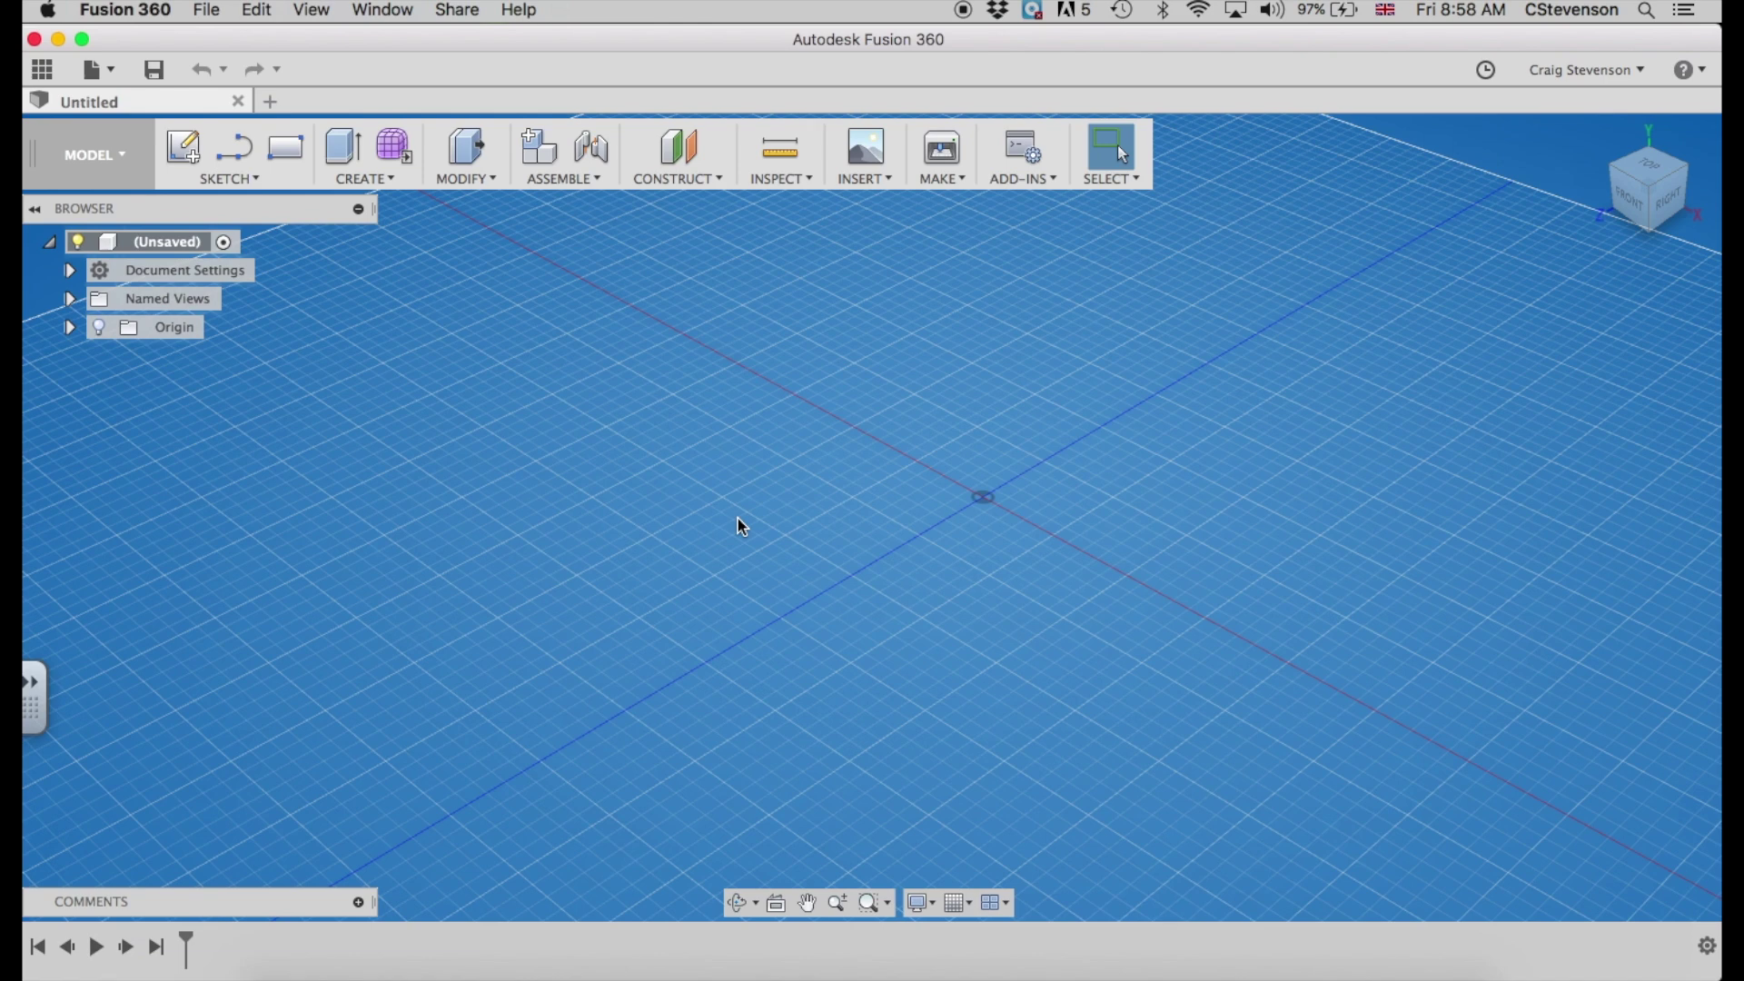
pyautogui.scroll(3, 742, 525)
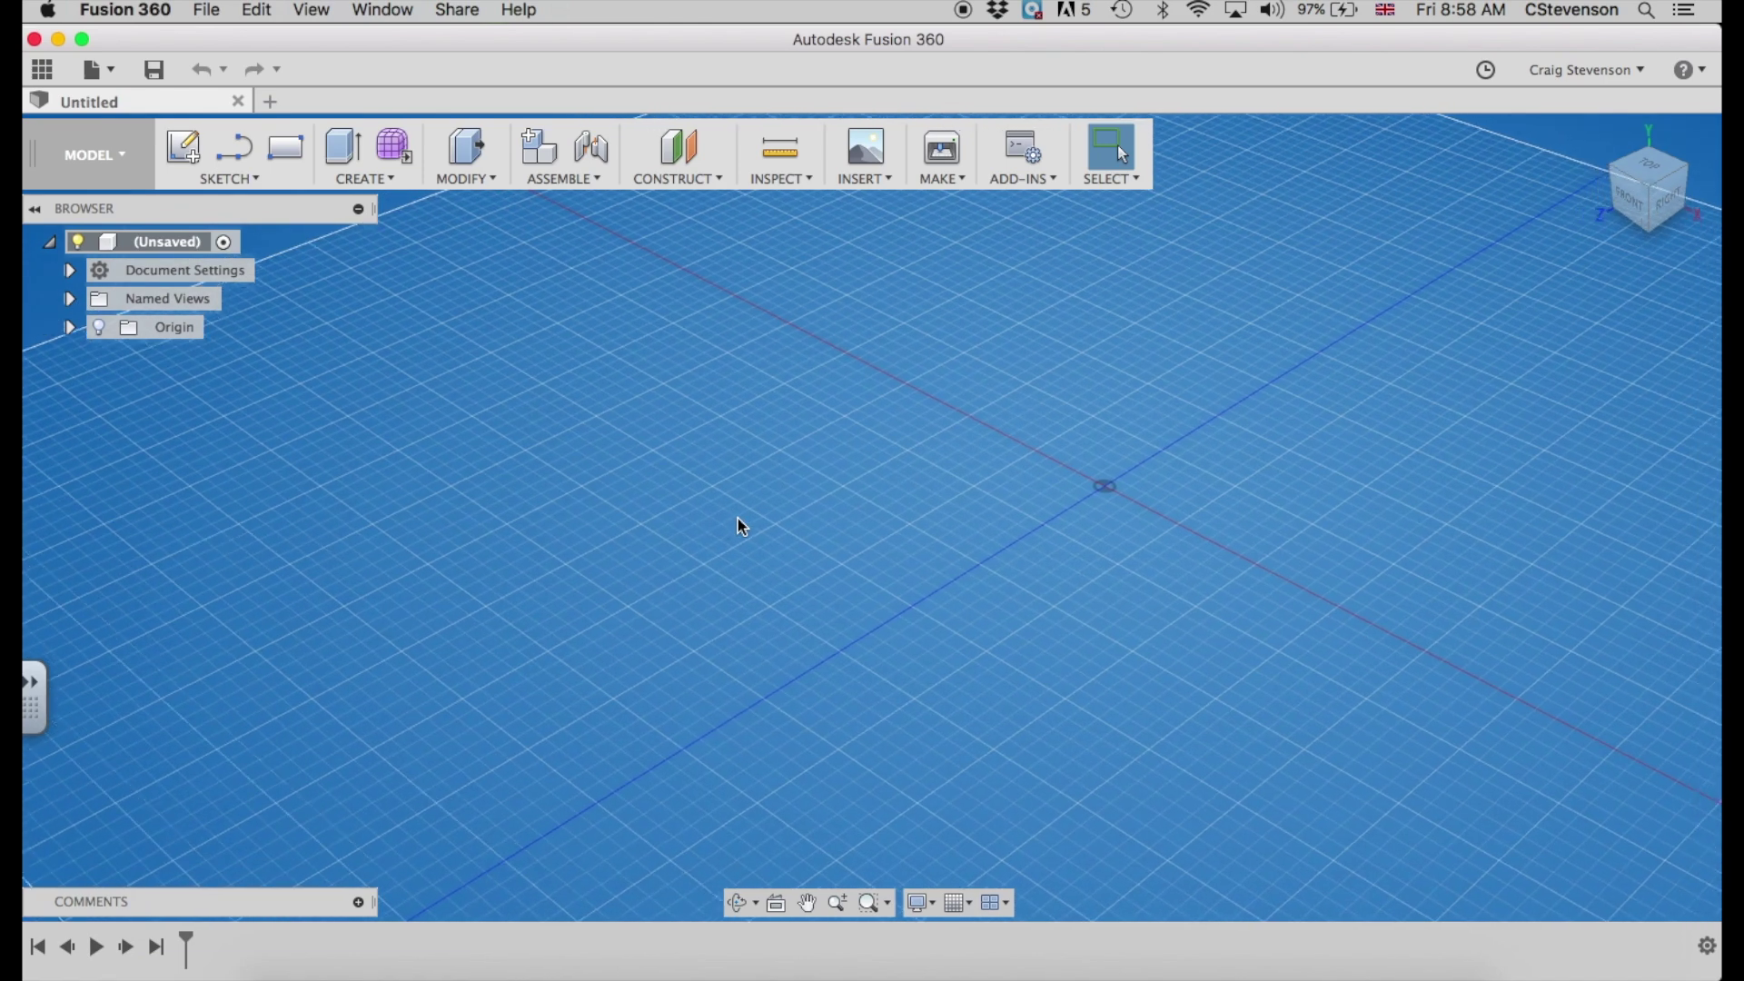
pyautogui.scroll(-5, 742, 525)
pyautogui.scroll(3, 739, 520)
pyautogui.scroll(-3, 739, 519)
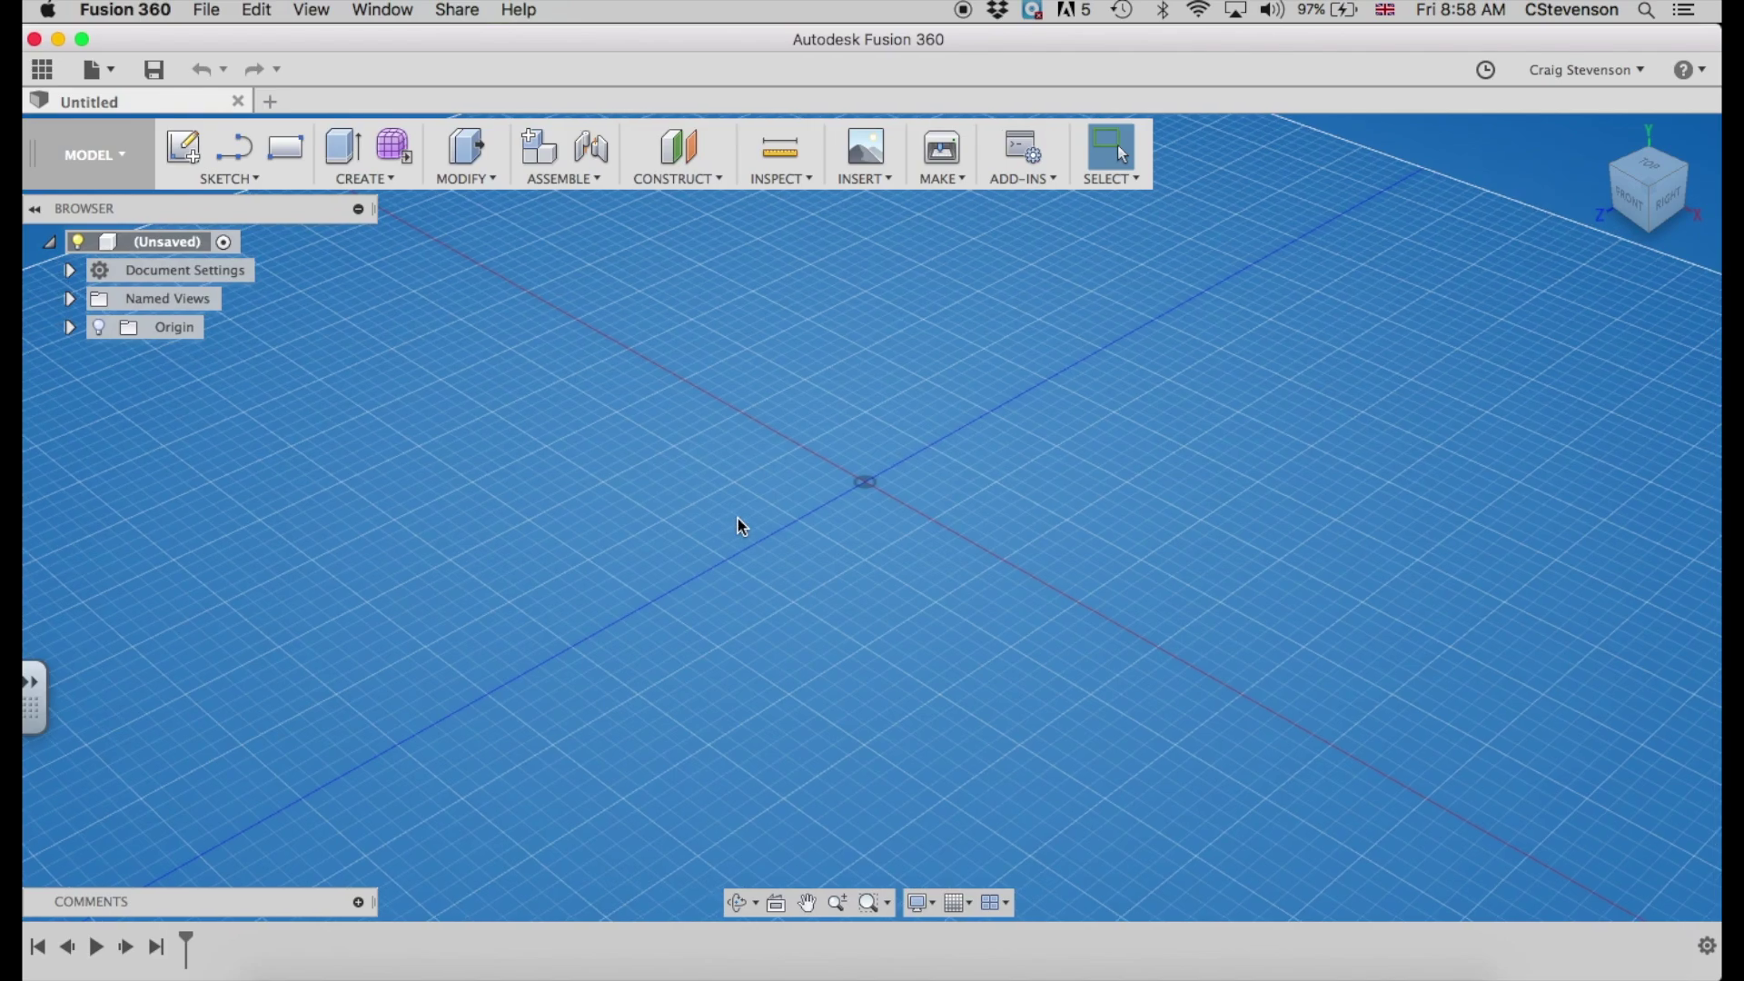
pyautogui.keyDown('shift'); pyautogui.scroll(-10, 738, 520); pyautogui.keyUp('shift')
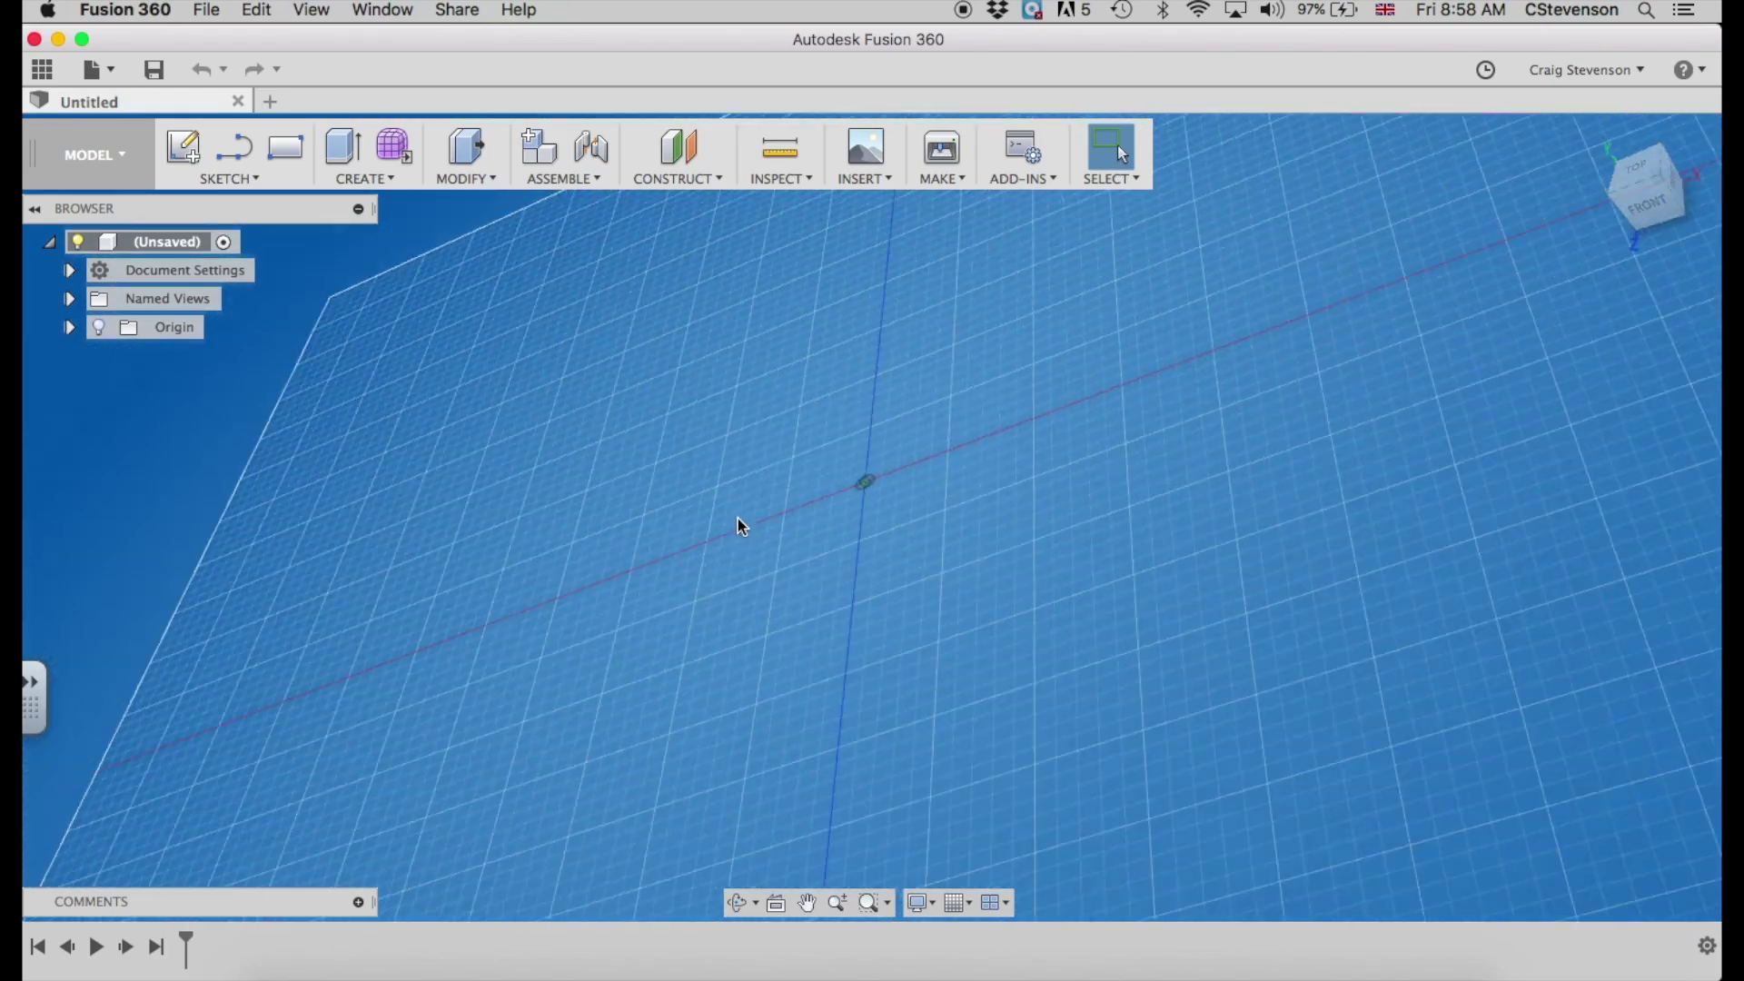
pyautogui.keyDown('shift'); pyautogui.scroll(-15, 738, 520); pyautogui.keyUp('shift')
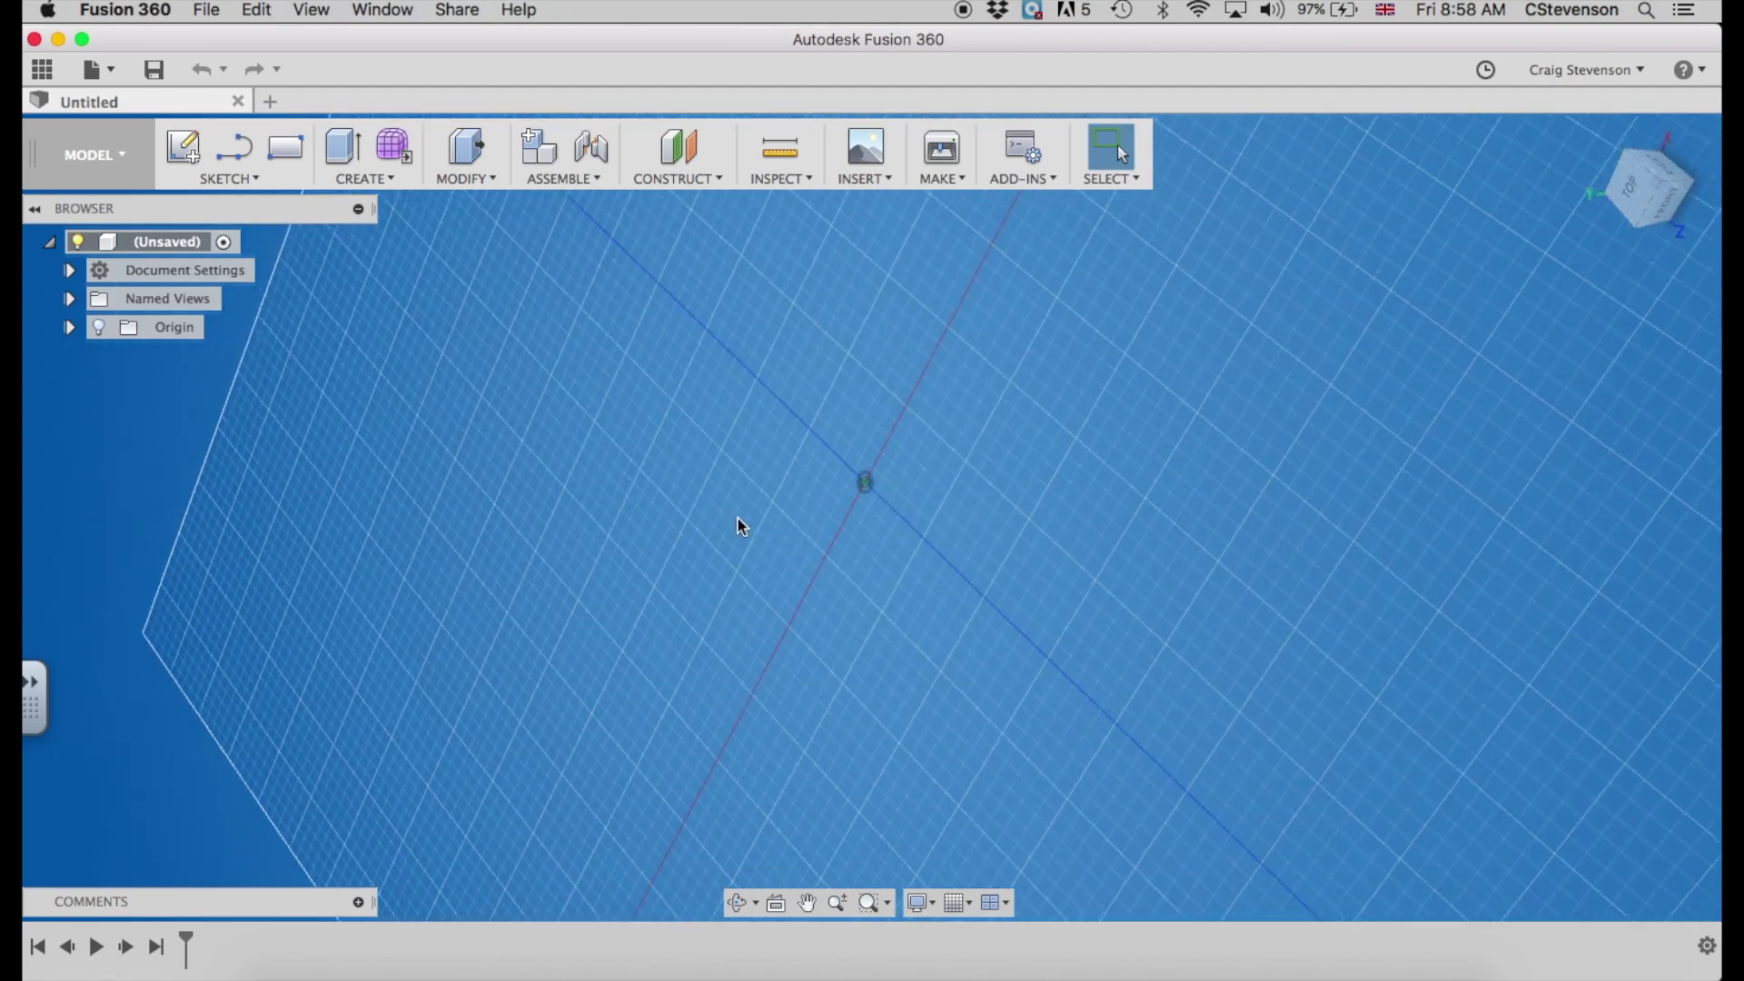
pyautogui.keyDown('shift'); pyautogui.scroll(-2, 737, 525); pyautogui.keyUp('shift')
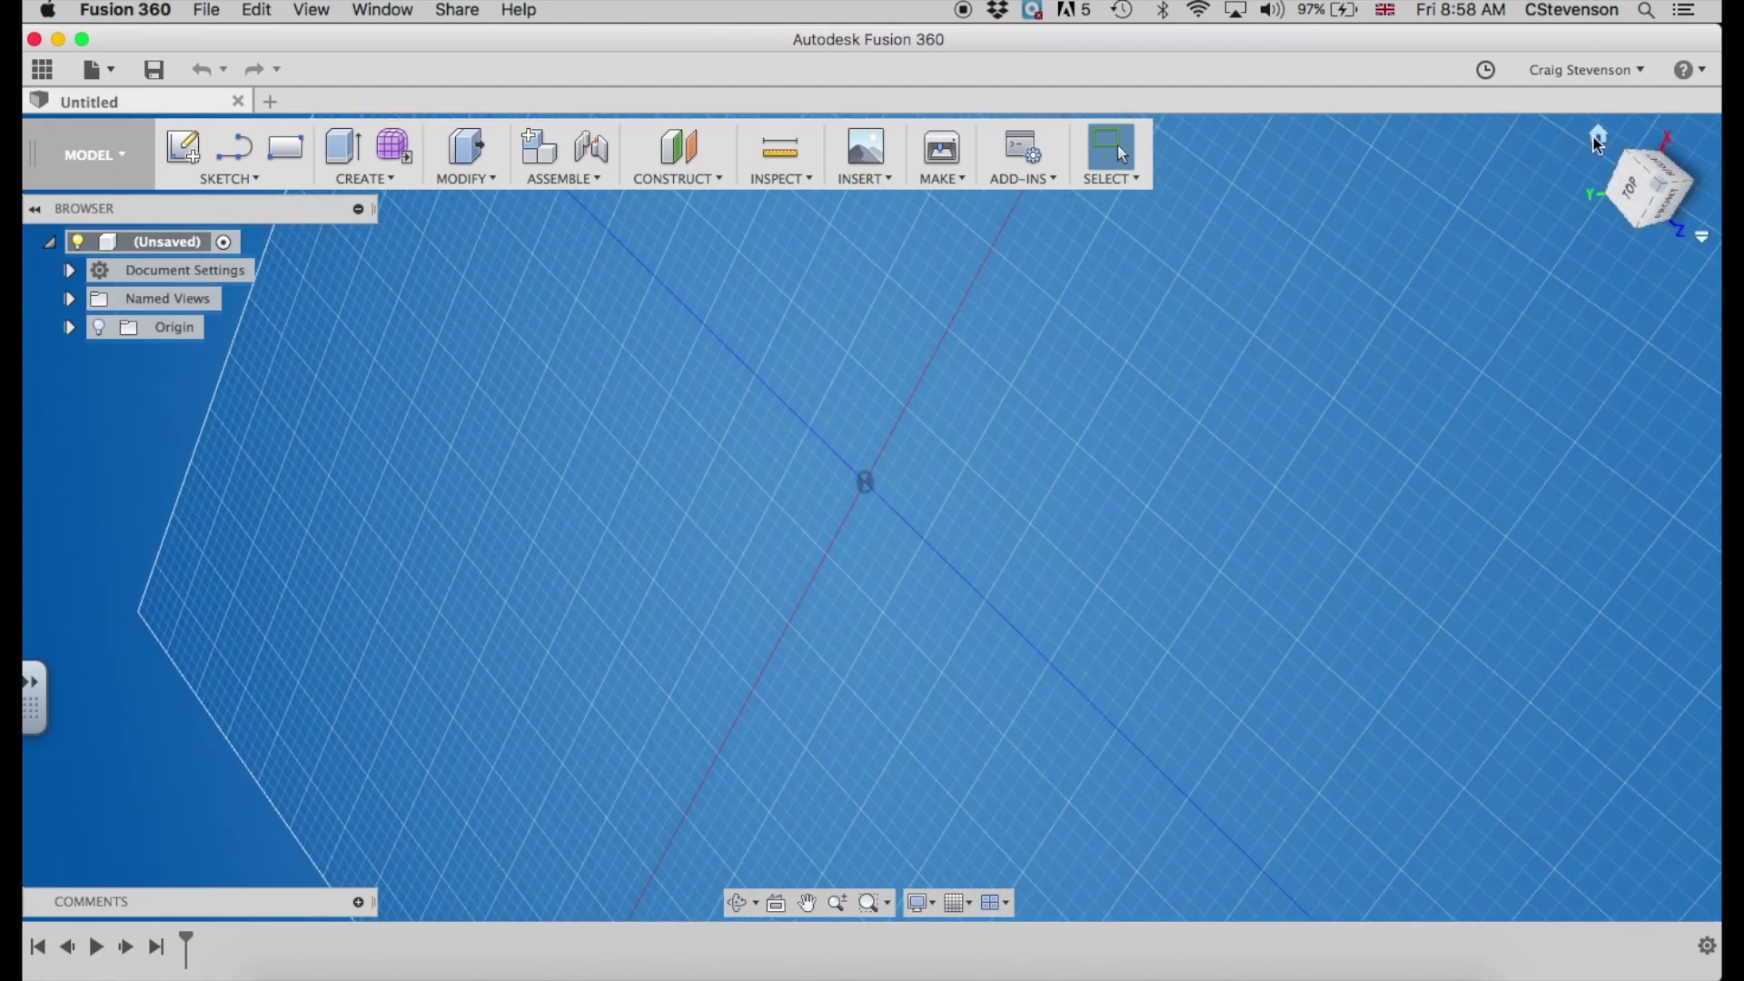
pyautogui.click(1599, 138)
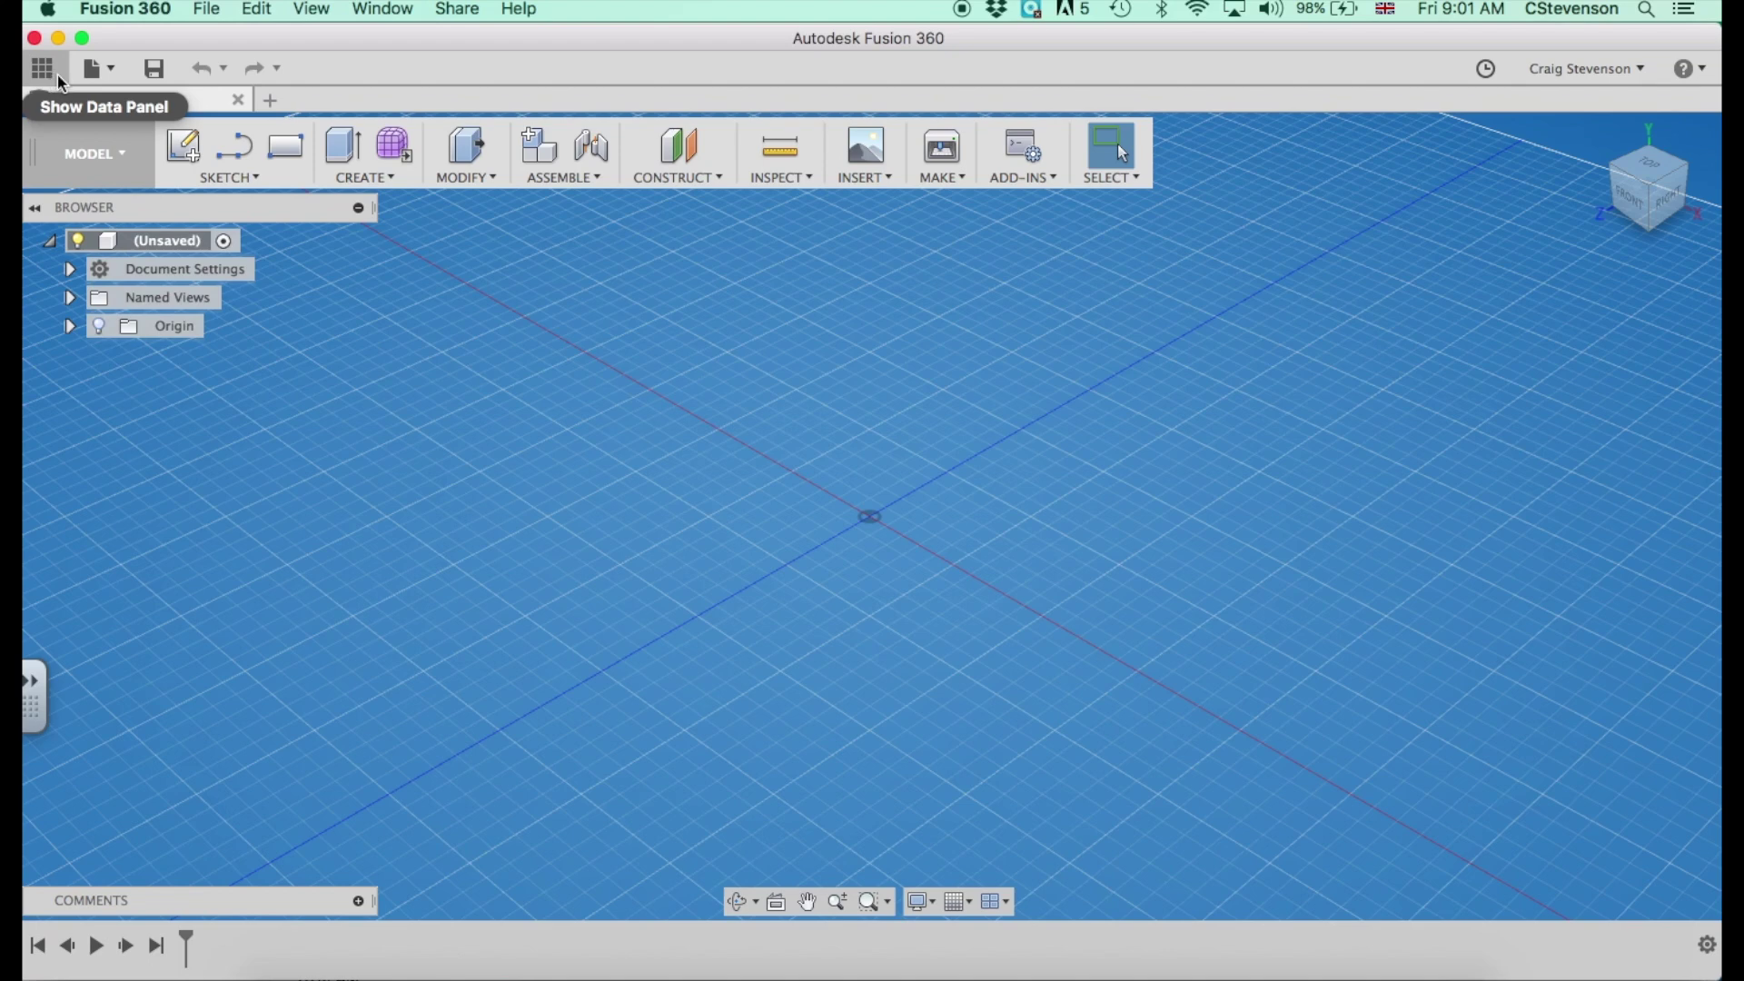
# Show and hide the Data Panel, then open and dismiss the File menu
pyautogui.click(49, 77)
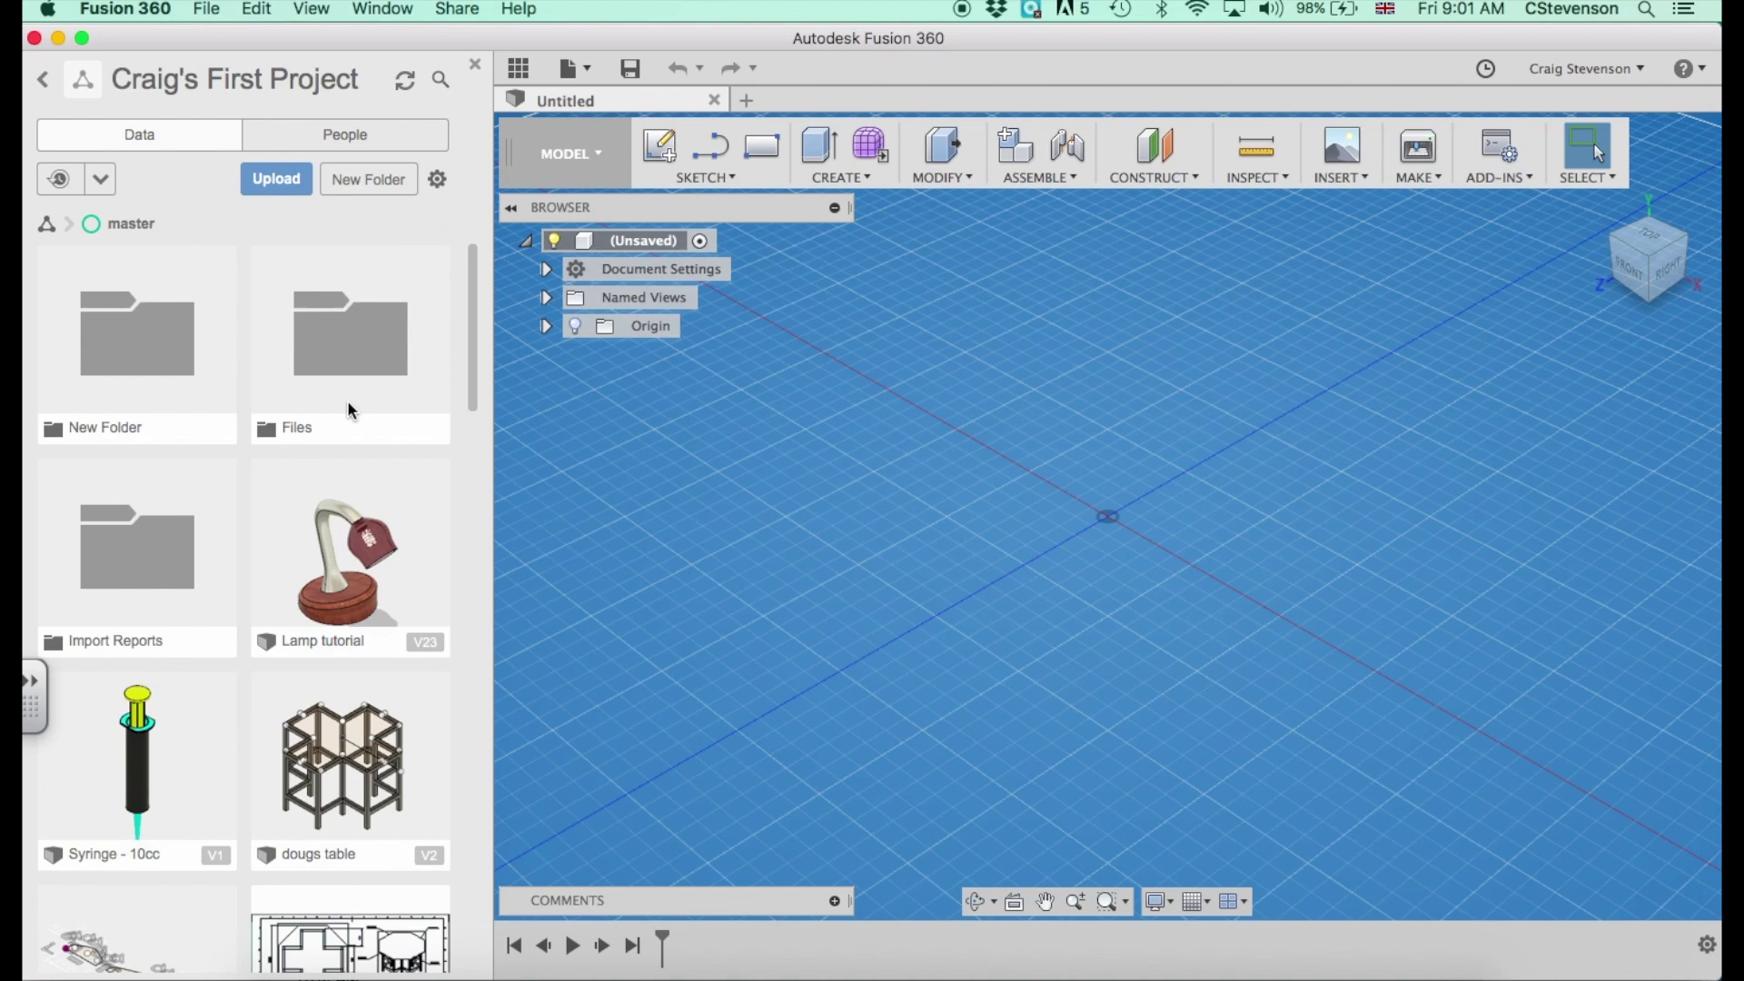
pyautogui.click(518, 70)
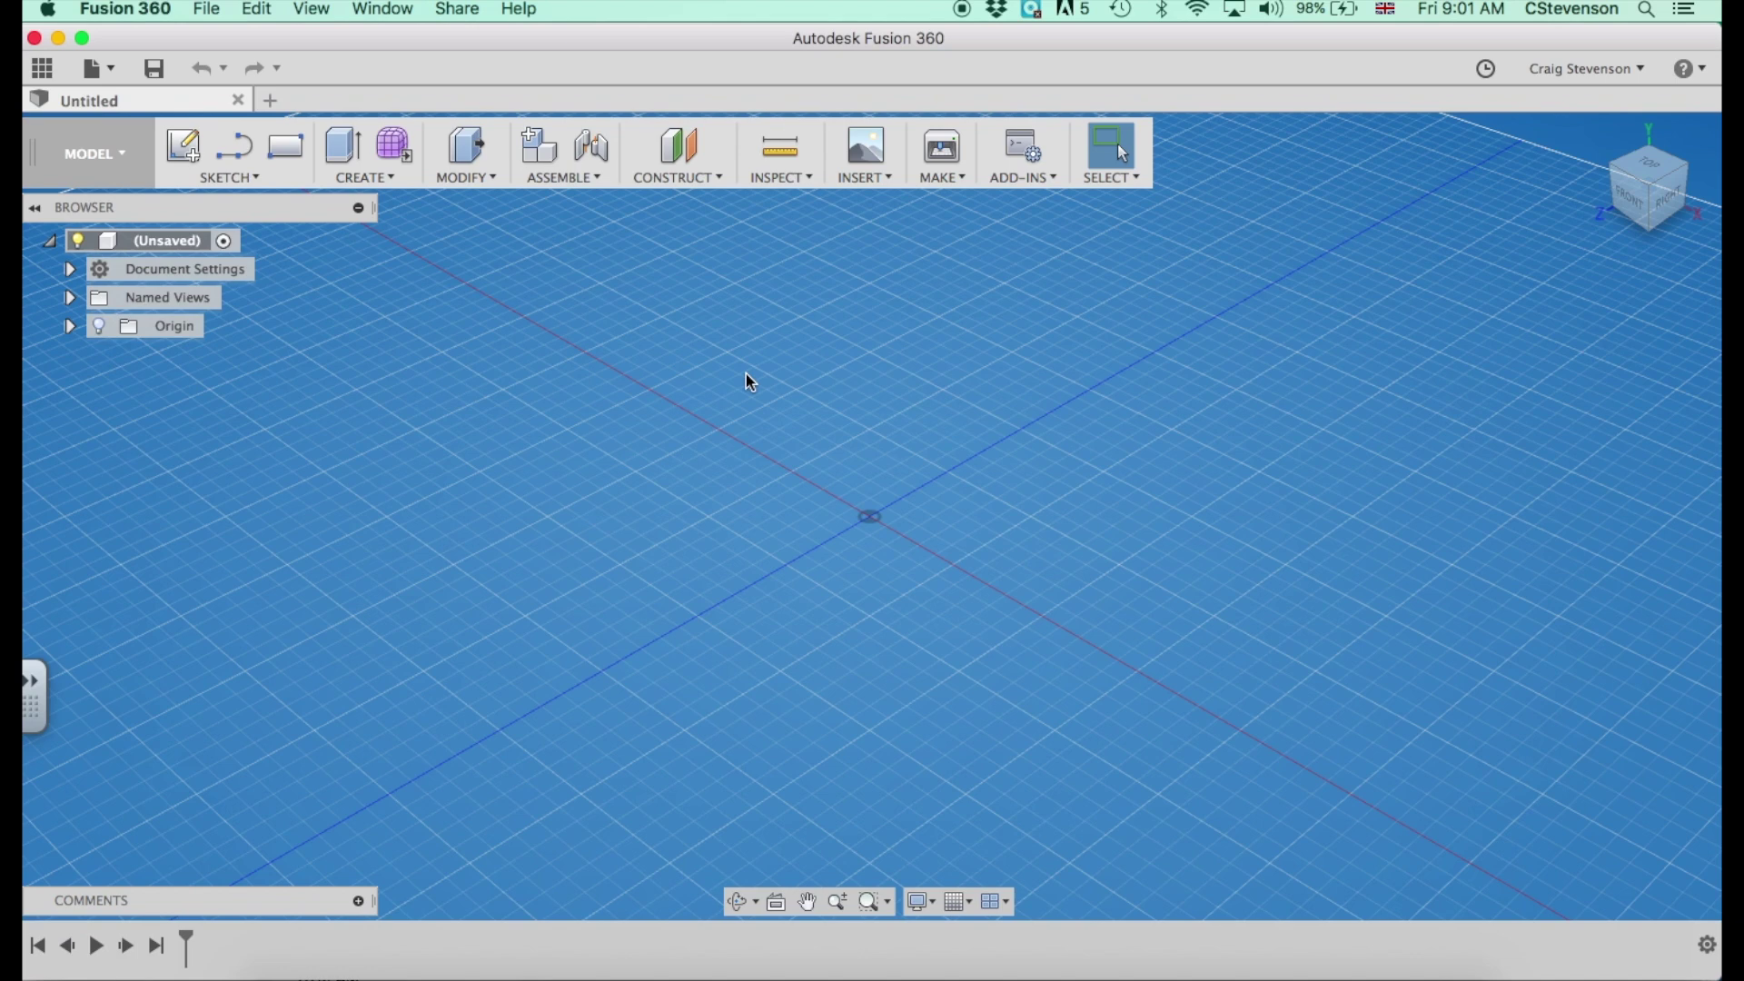
pyautogui.click(106, 76)
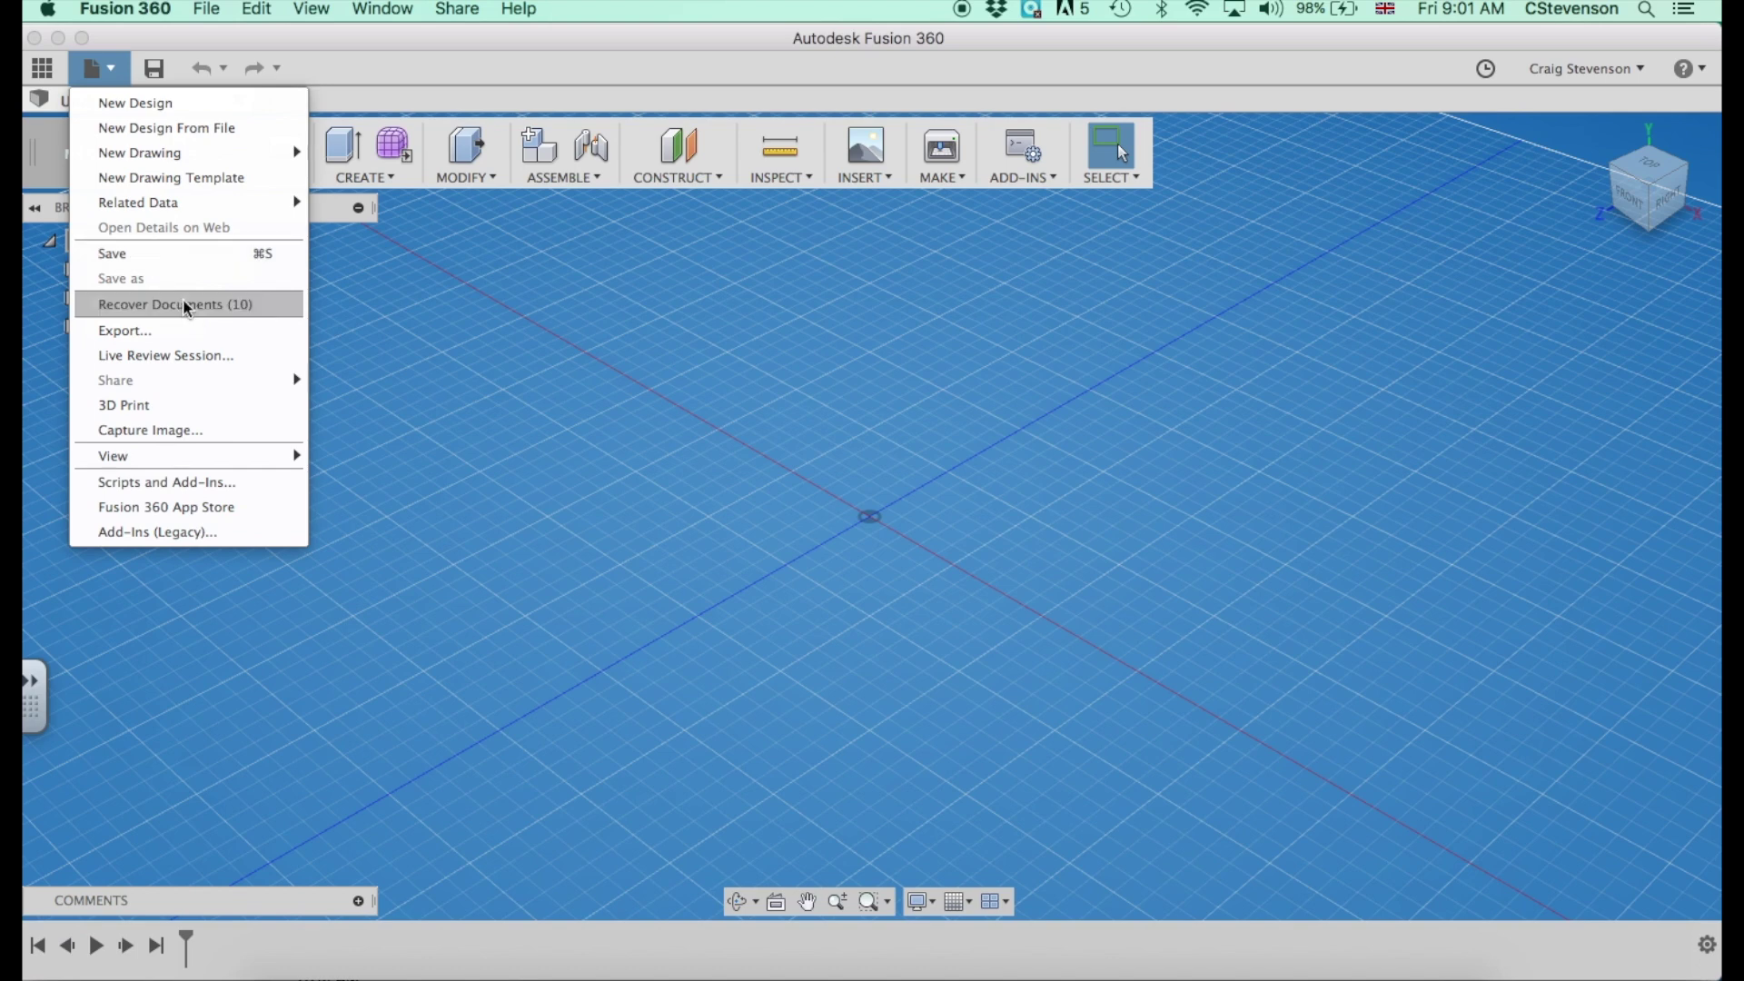
pyautogui.click(552, 346)
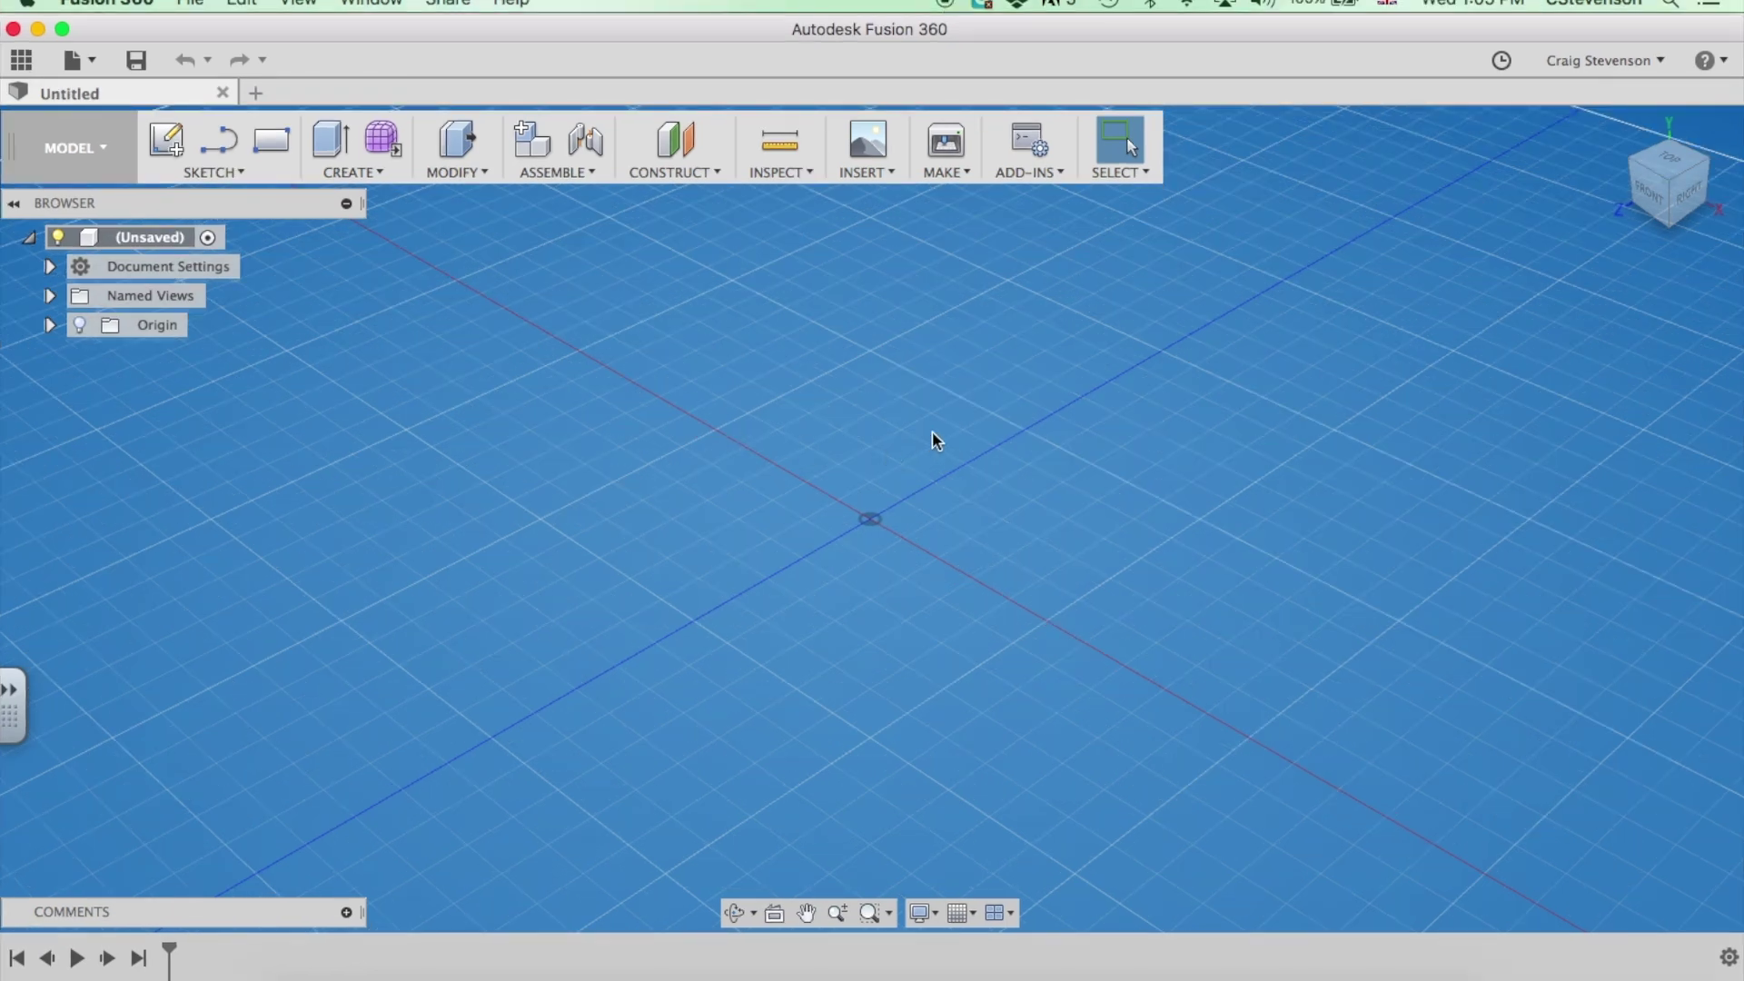
# Switch the camera to Perspective with Ortho Faces and check the Front and Home views
pyautogui.rightClick(1655, 199)
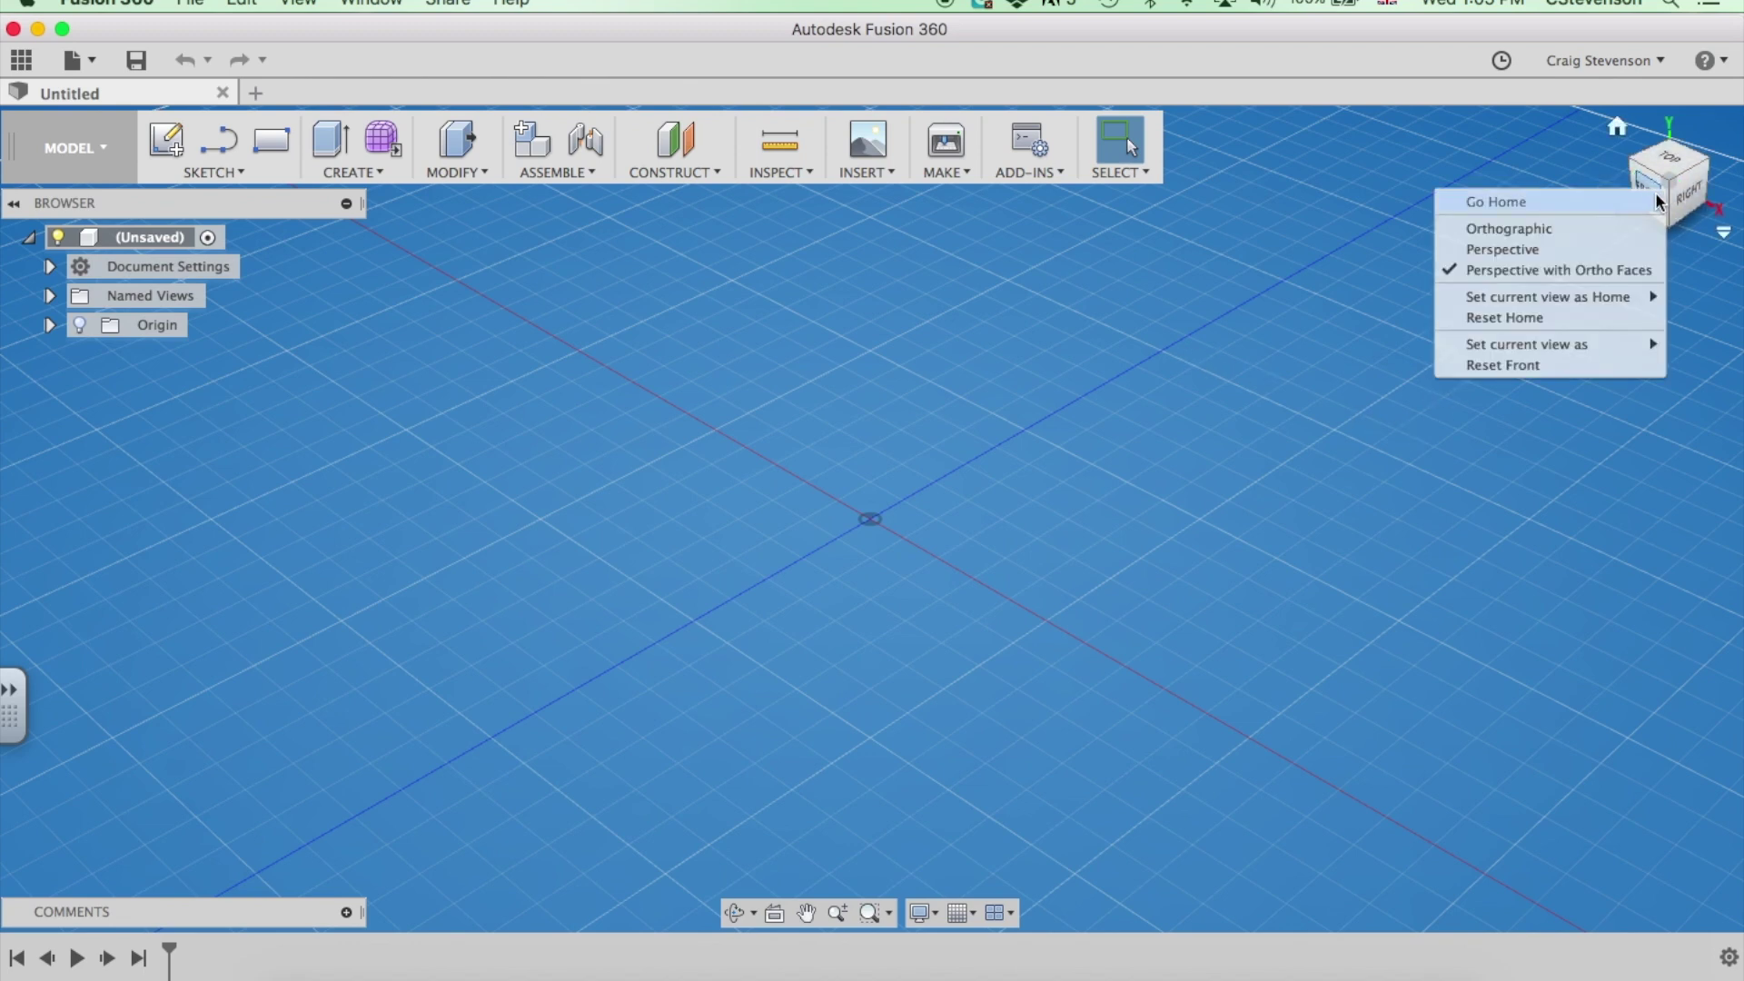
pyautogui.click(1496, 275)
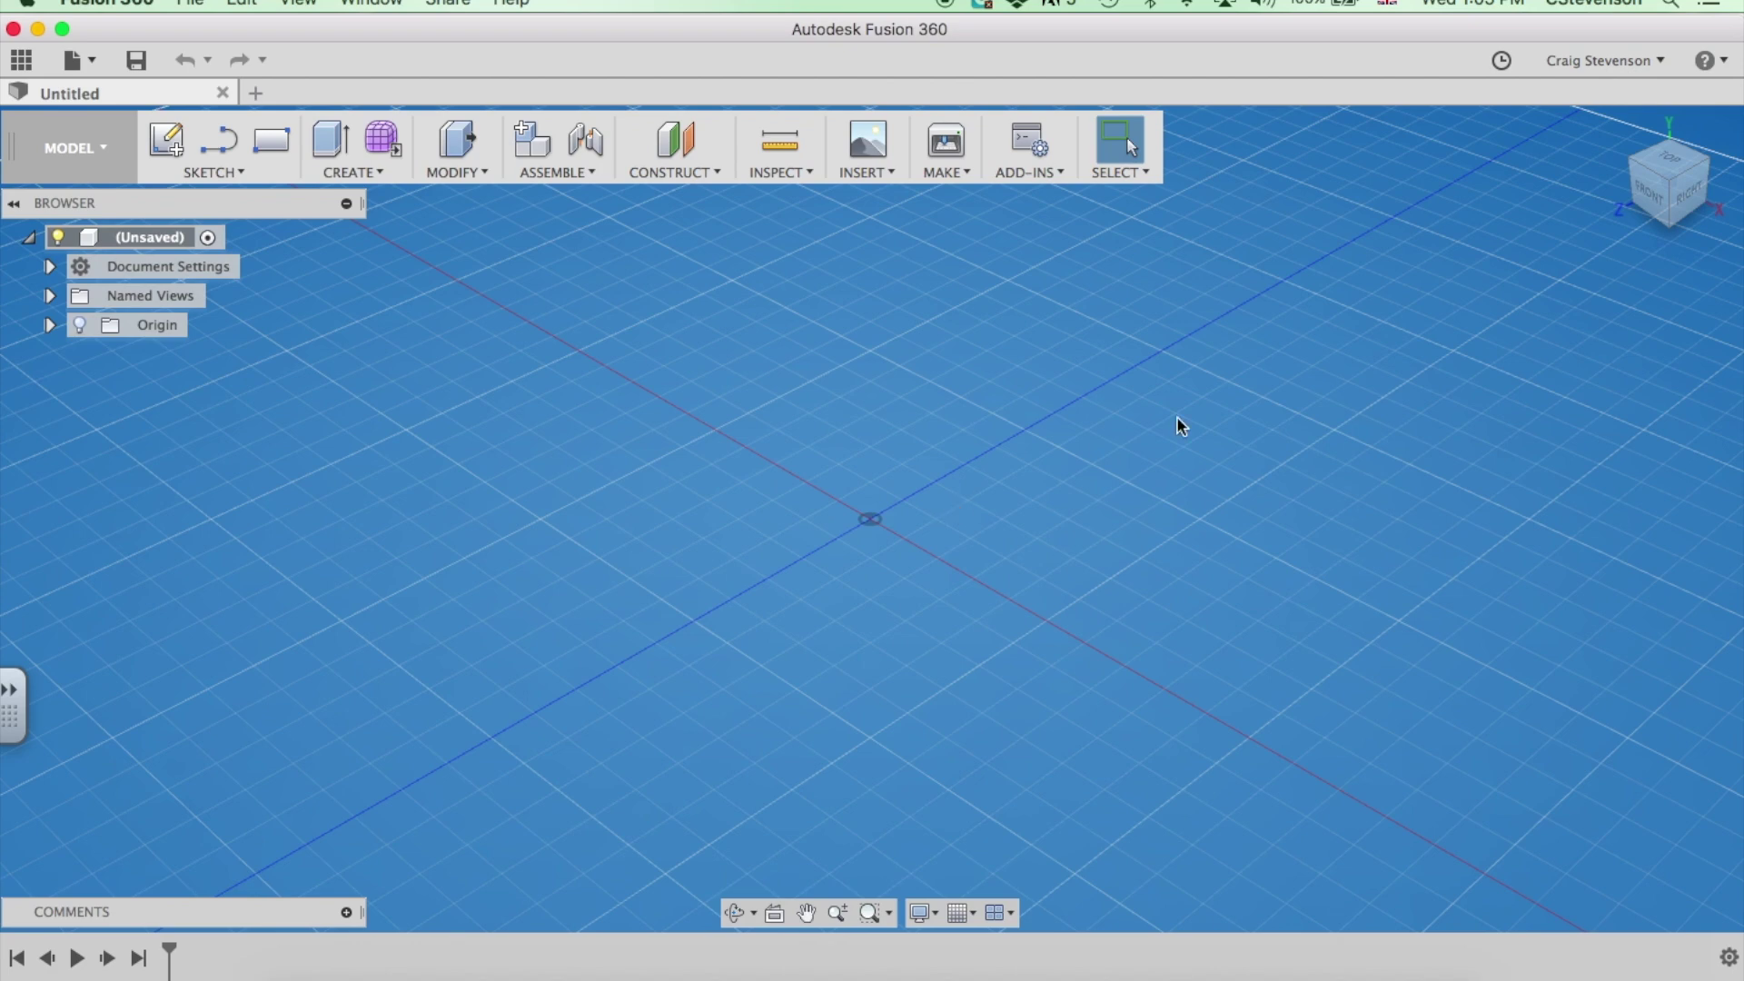
pyautogui.click(1654, 201)
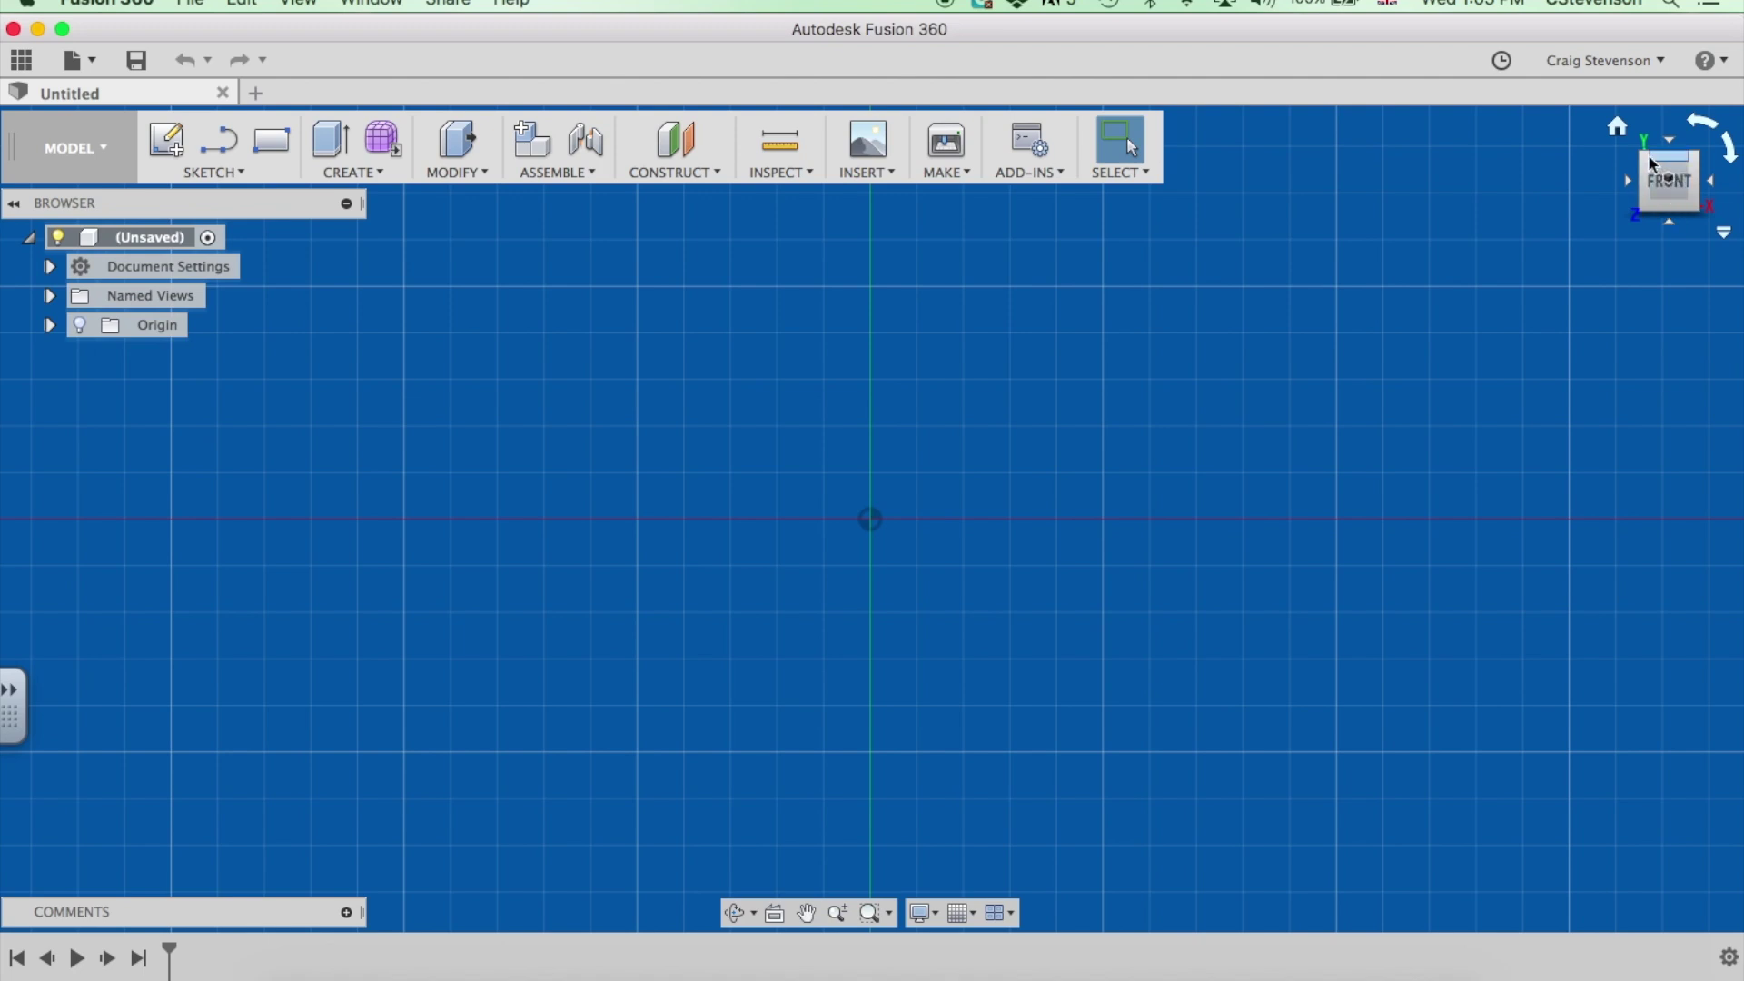
pyautogui.click(1616, 129)
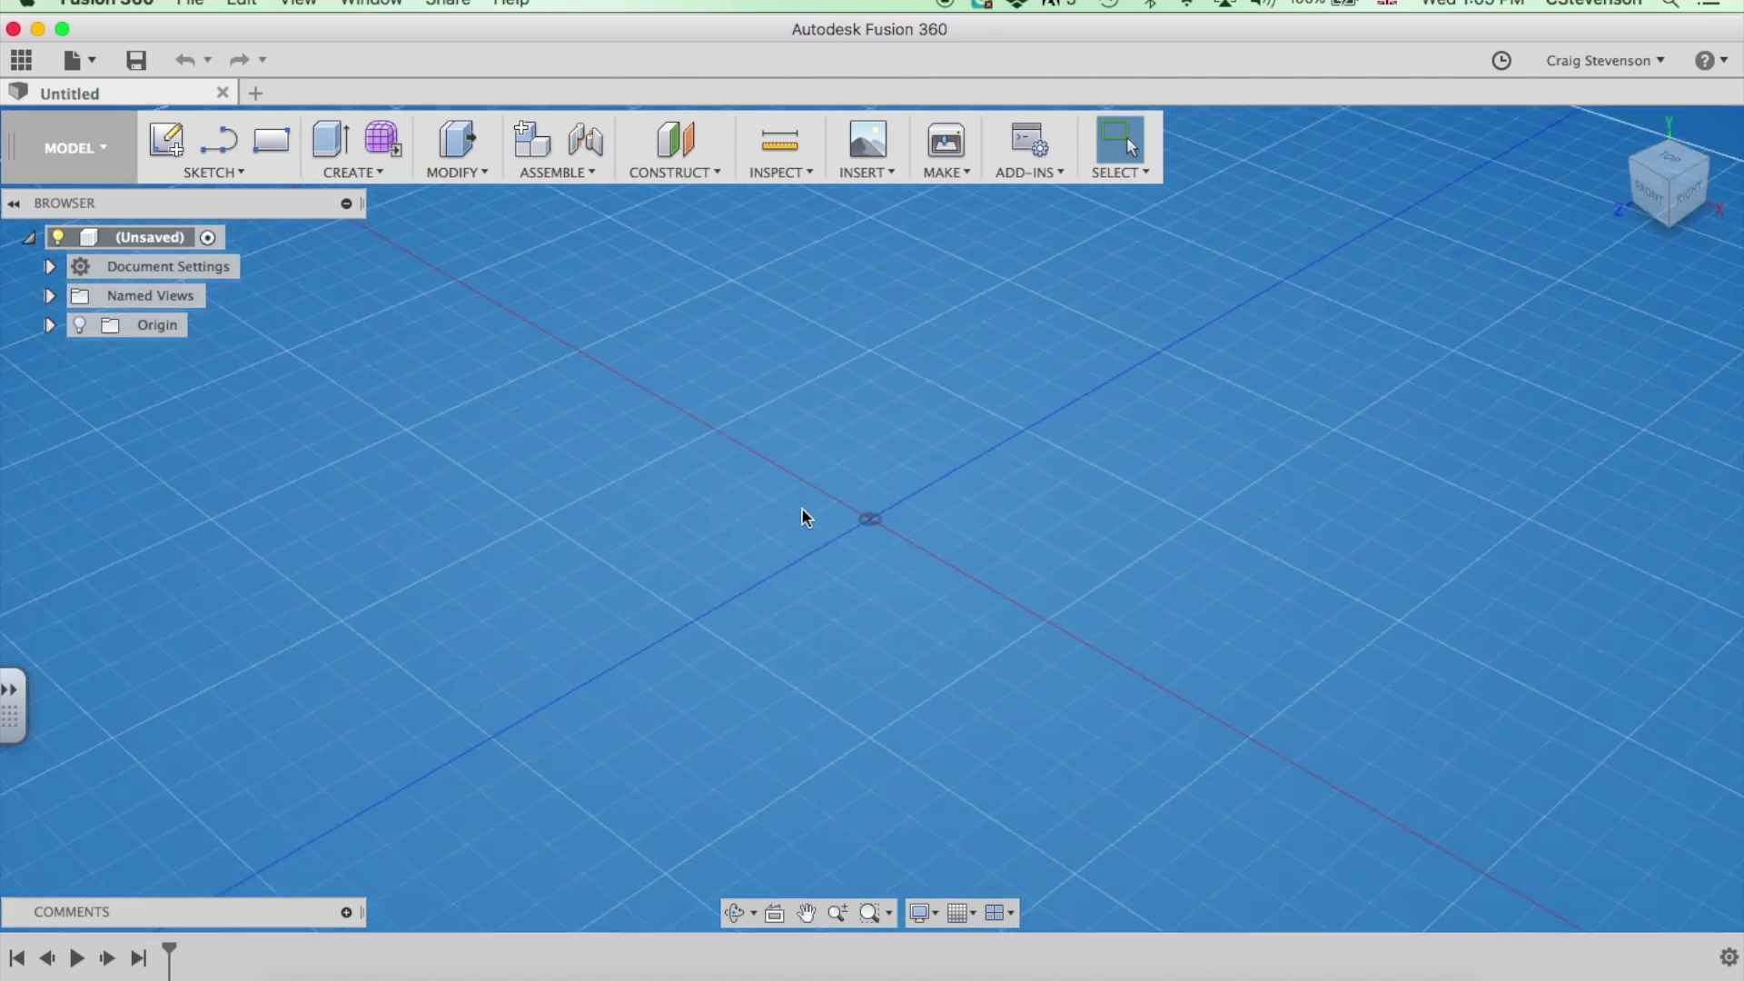
pyautogui.scroll(-5, 801, 507)
pyautogui.moveTo(907, 518); pyautogui.dragTo(914, 529, button='middle')
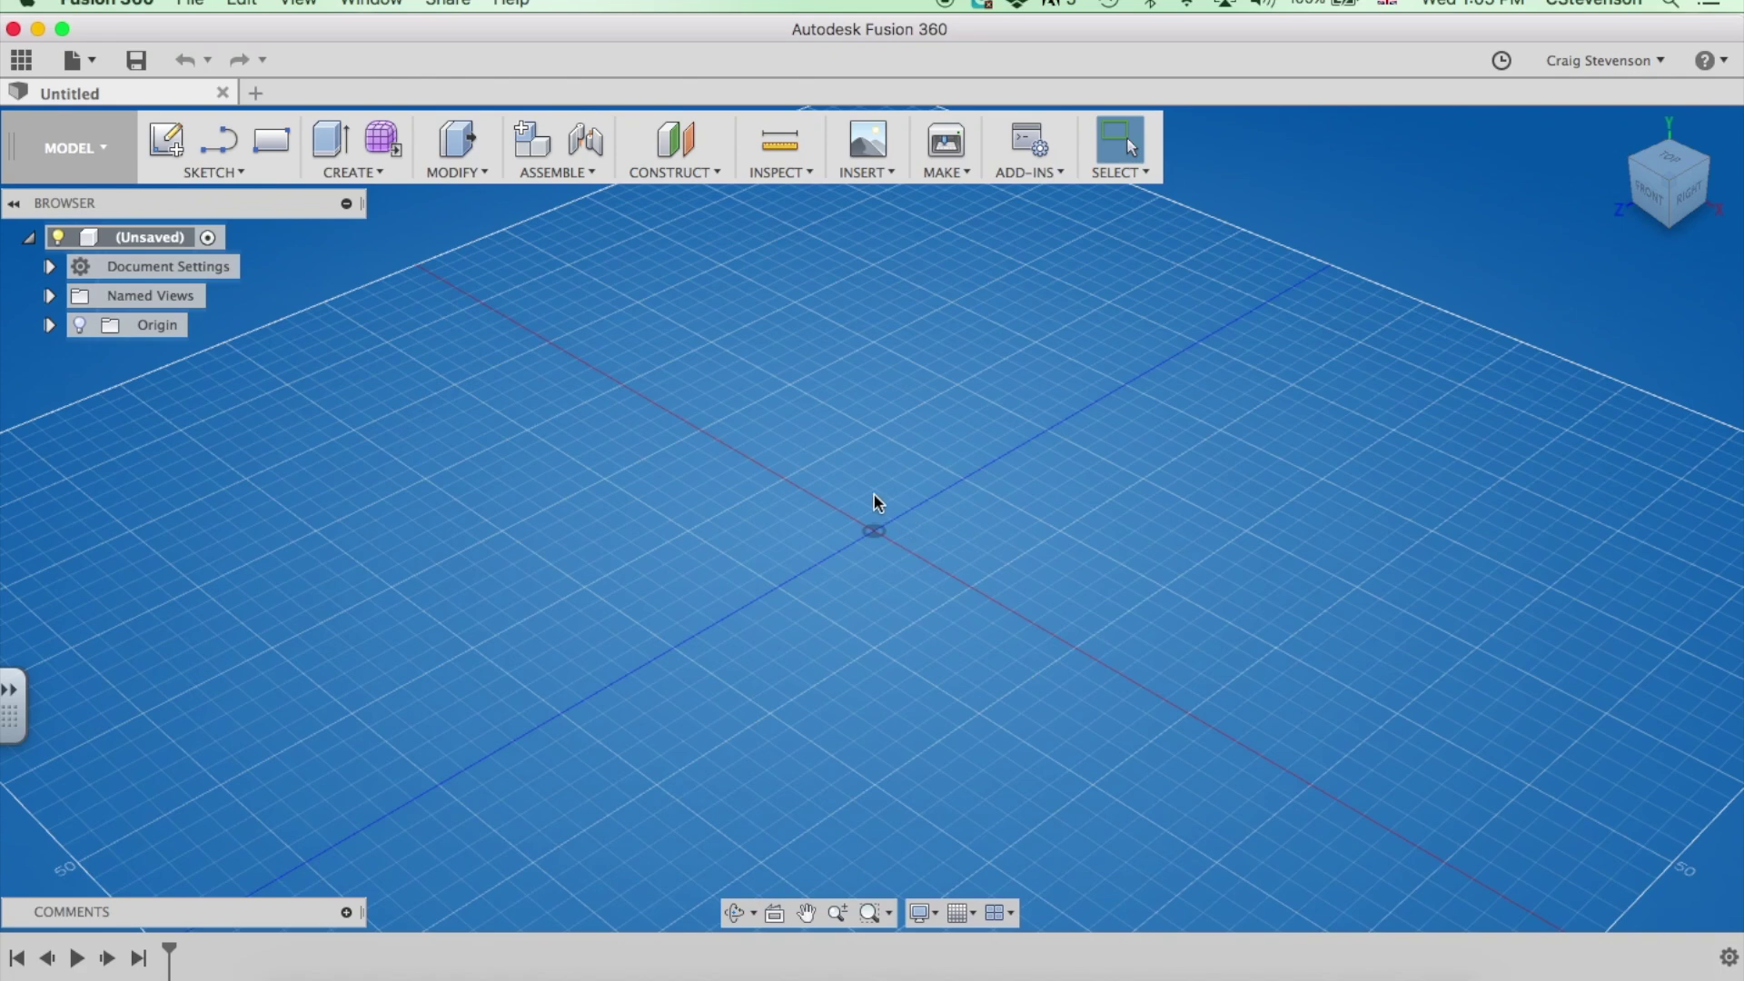
# In Preferences > Drawing, set ISO standard, mm units, A3 sheet and Third Angle projection, then OK
pyautogui.click(1621, 61)
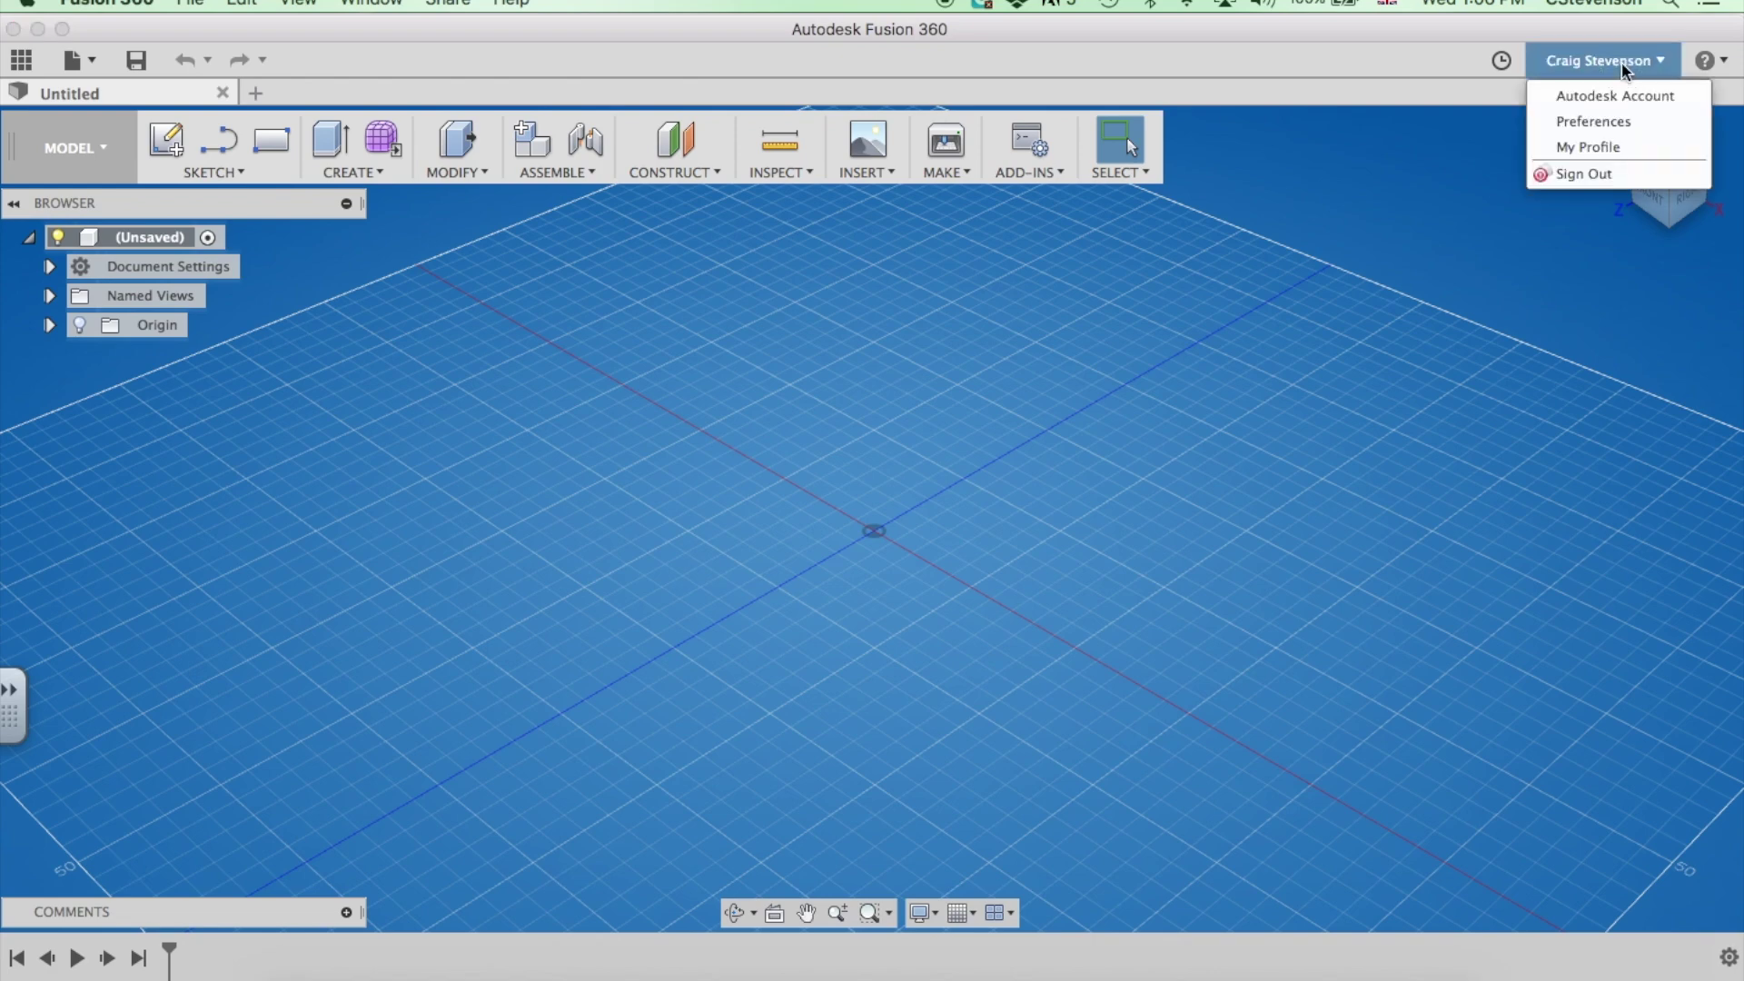
pyautogui.click(1616, 118)
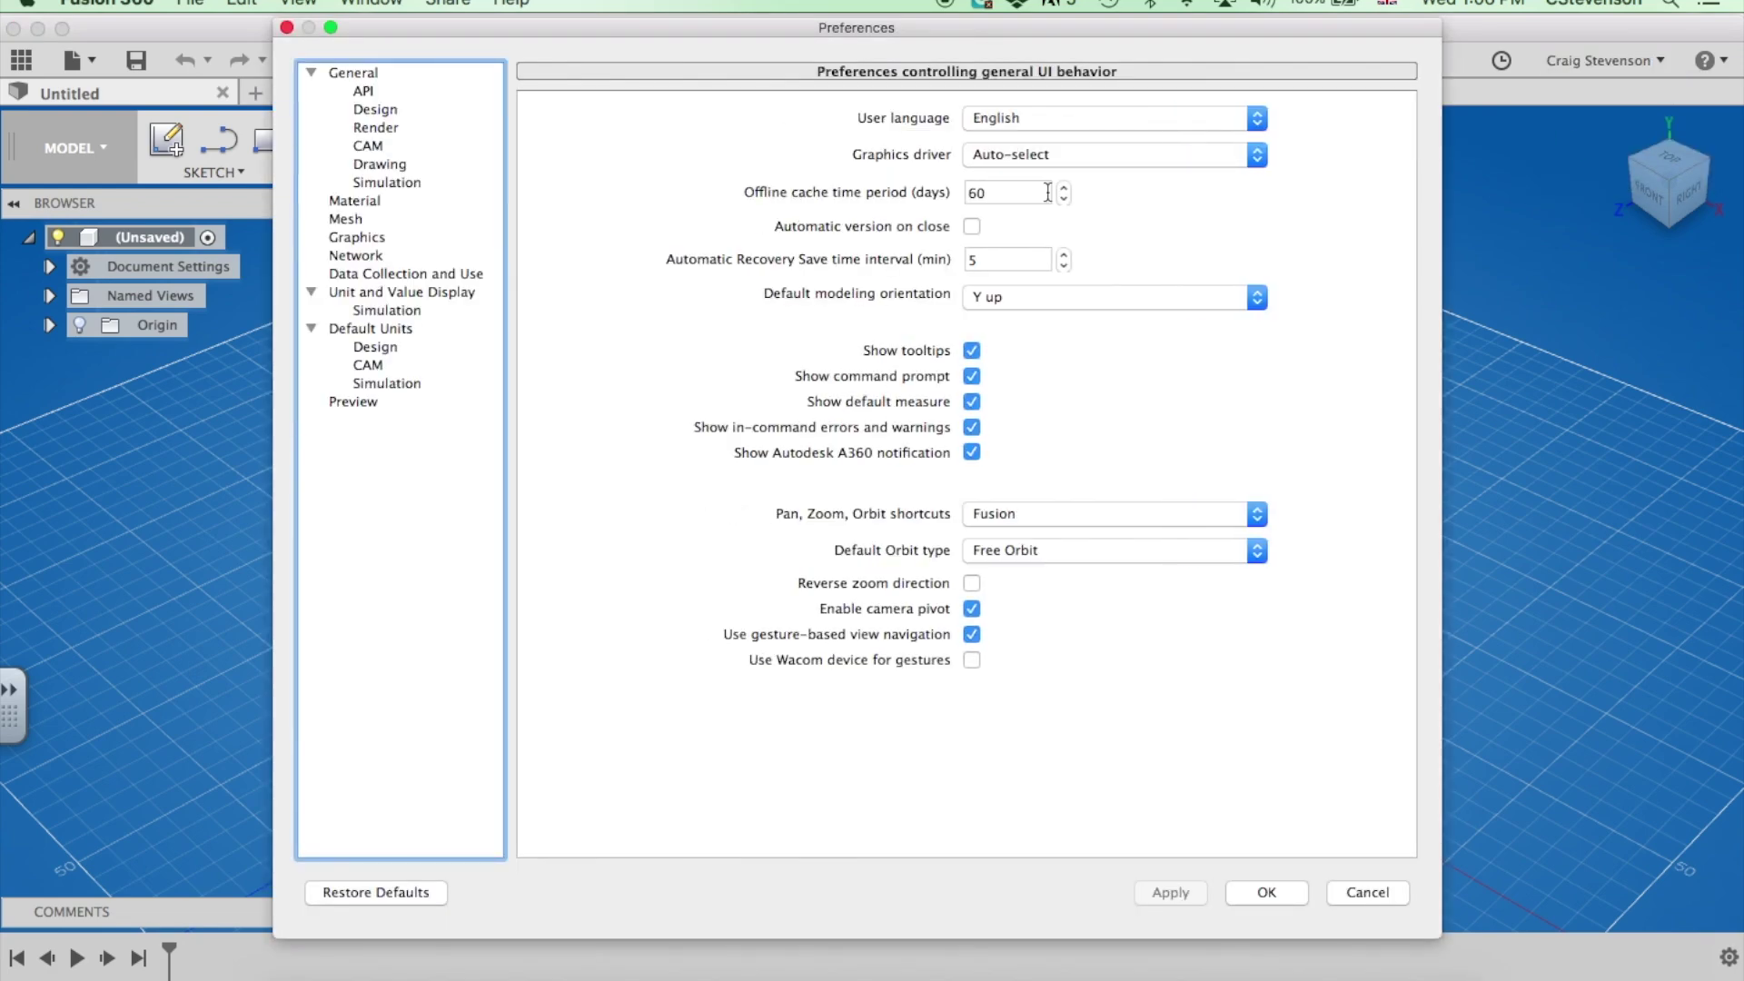
pyautogui.click(390, 164)
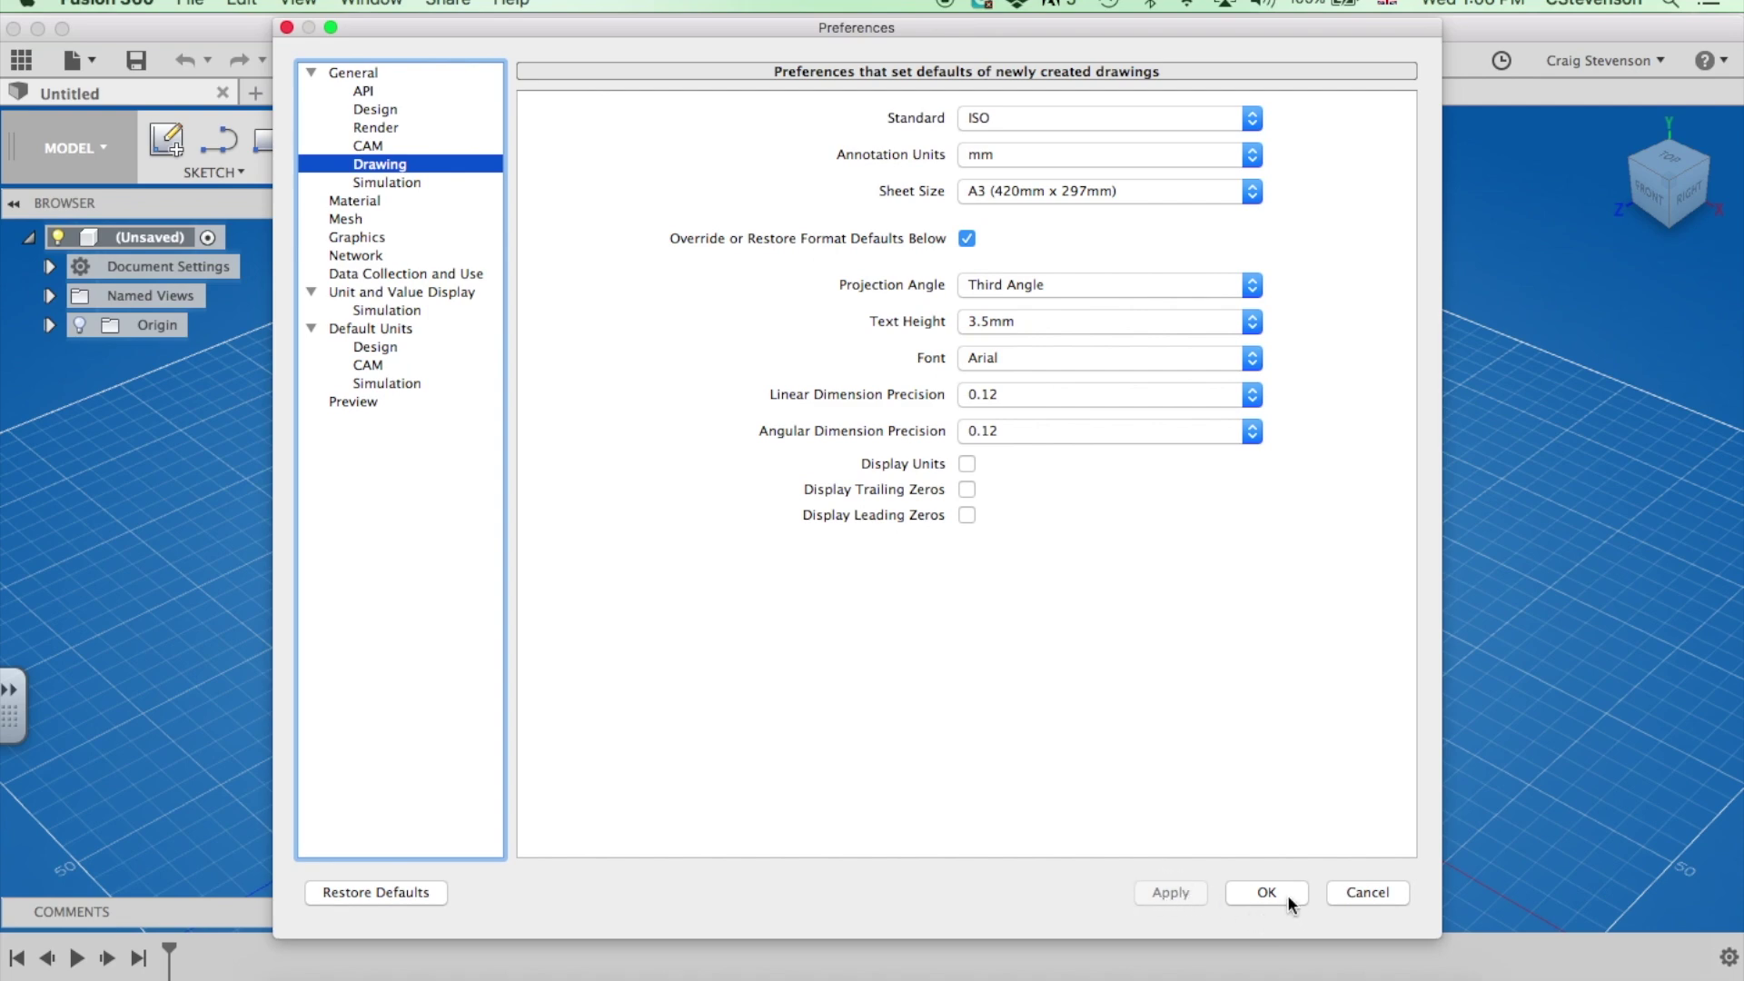
pyautogui.click(1368, 891)
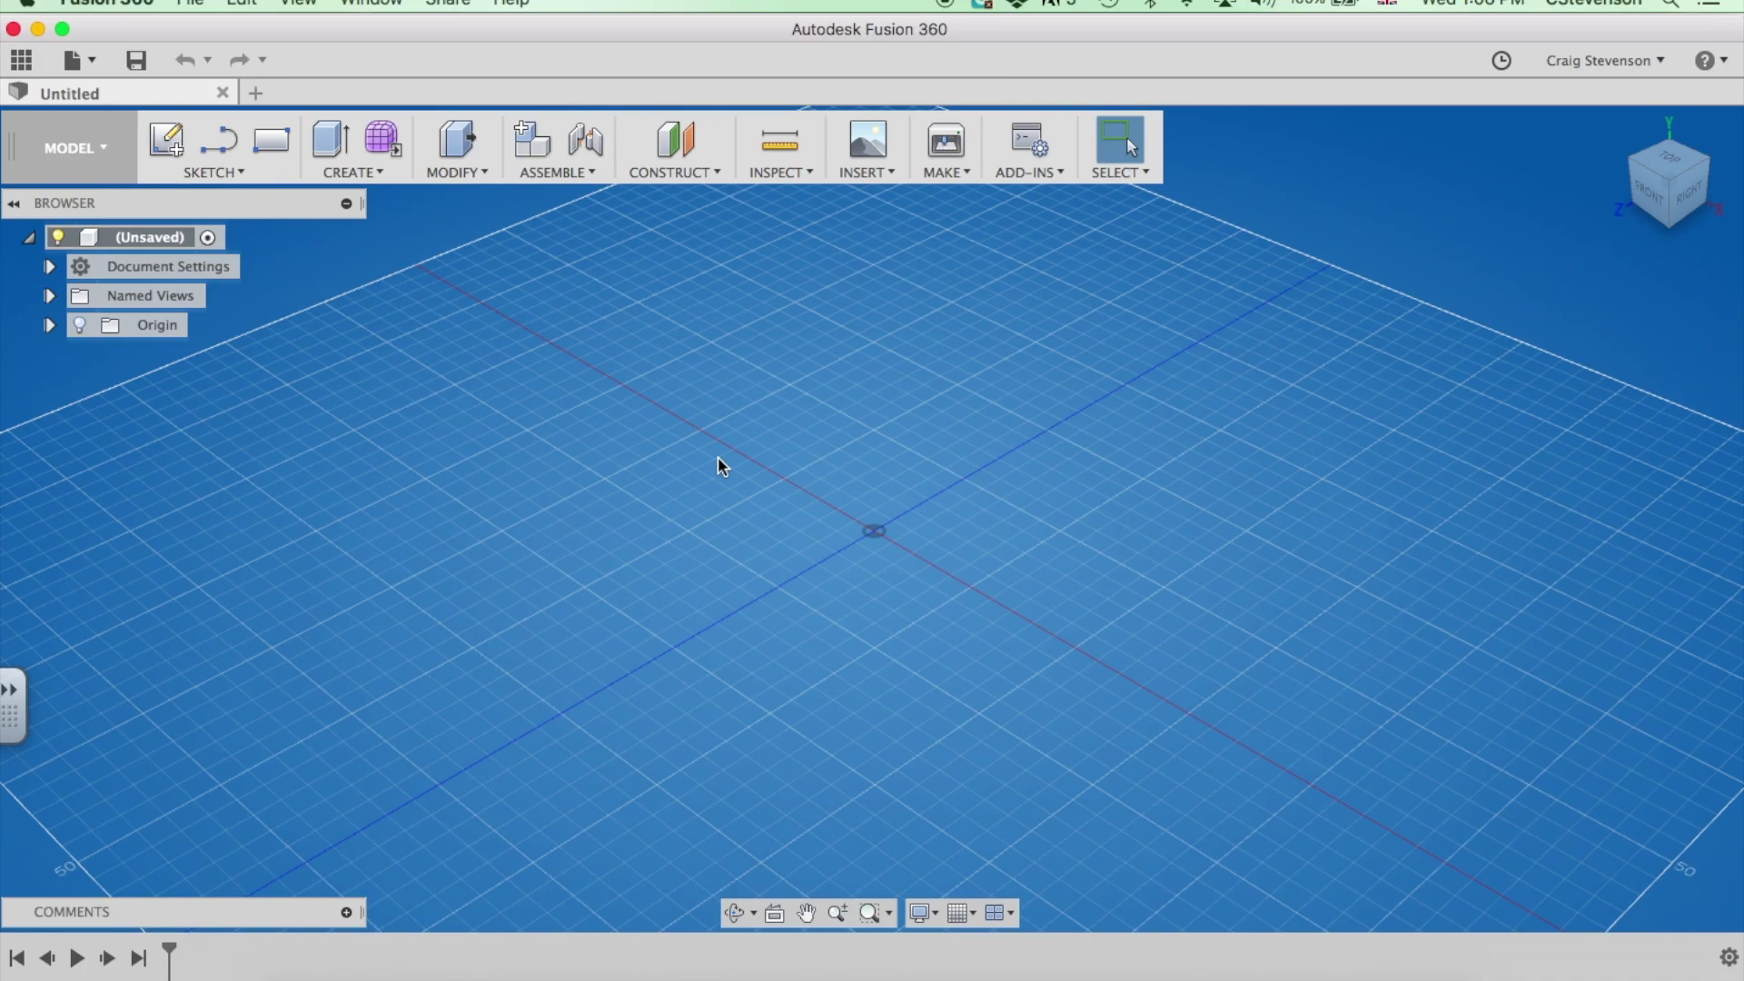